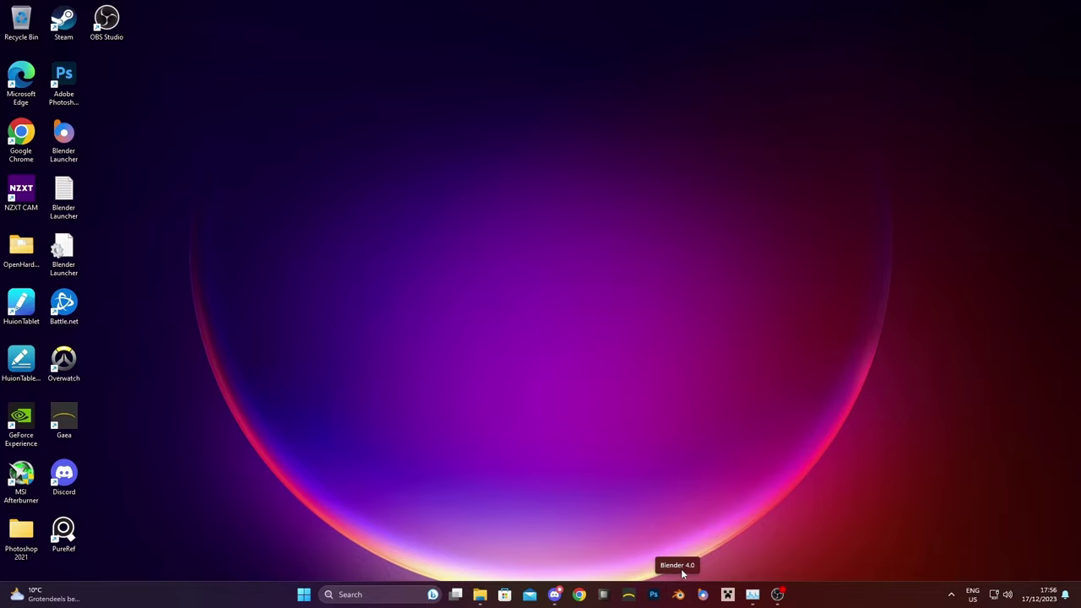
Download toolchain-release.zip from Discord's tool-releases channel, confirming past the download warning
{"action": "left_click", "coordinate": [554, 594]}
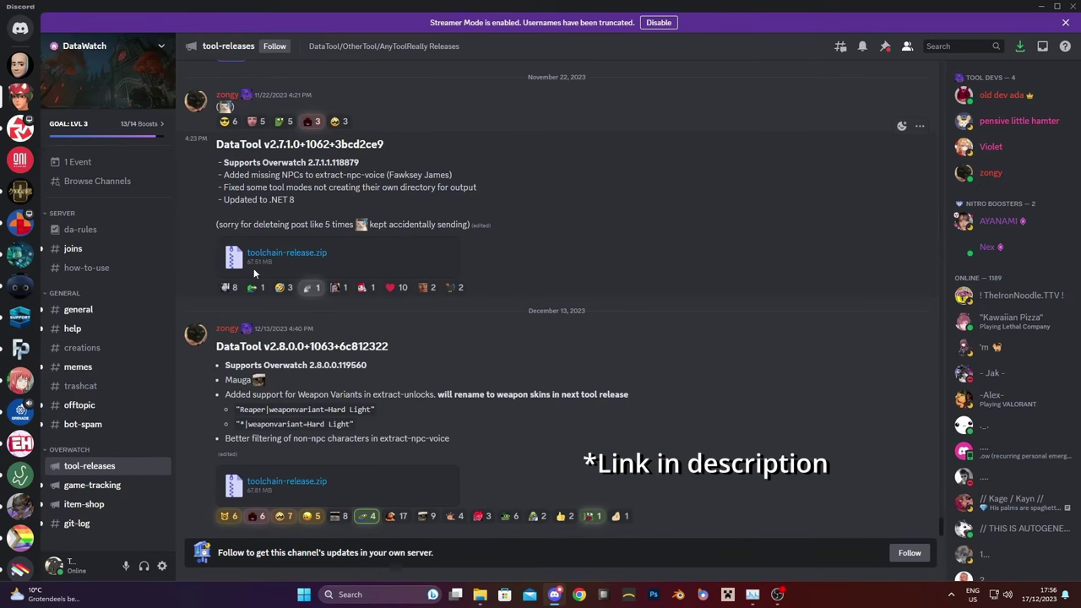
{"action": "left_click", "coordinate": [77, 309]}
{"action": "left_click", "coordinate": [85, 466]}
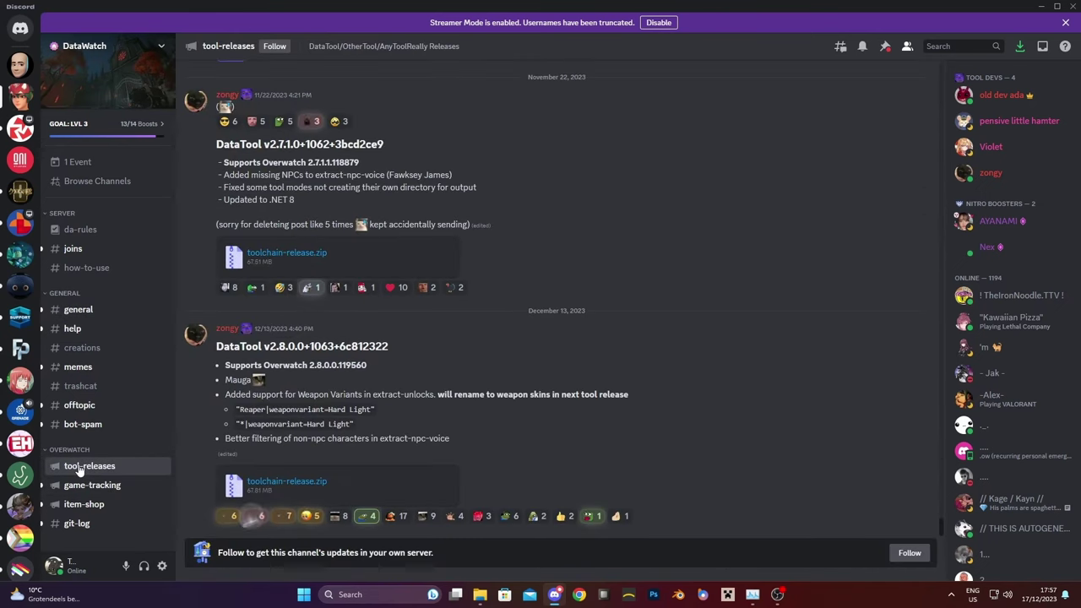
{"action": "left_click", "coordinate": [459, 472]}
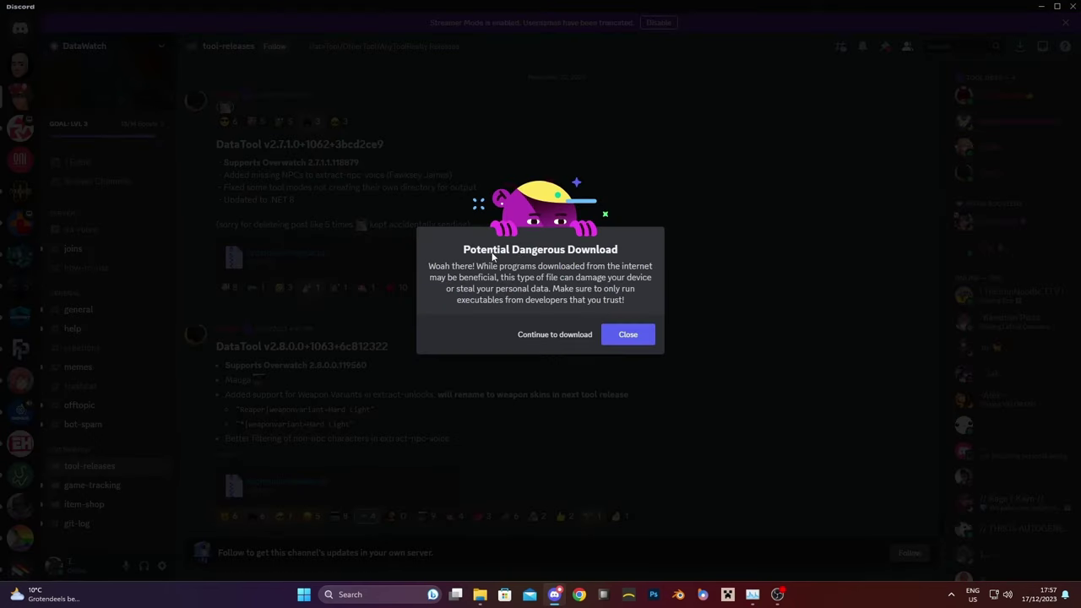
{"action": "left_click", "coordinate": [567, 336]}
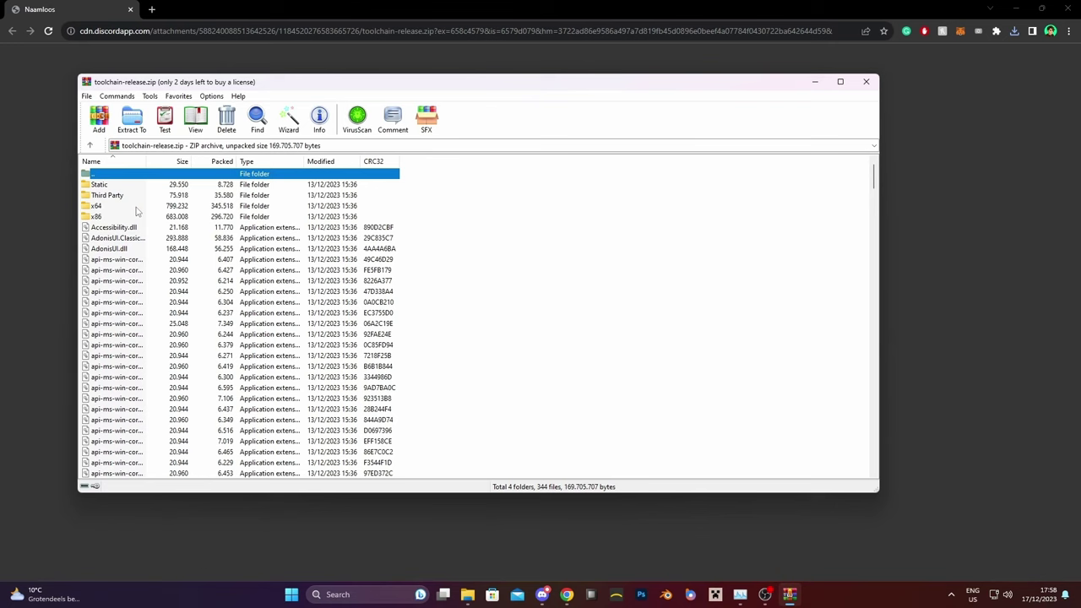
Select everything in the archive and extract it to a new Desktop folder named 'Overwatch Data'
{"action": "left_click", "coordinate": [137, 206]}
{"action": "key", "text": "ctrl+a"}
{"action": "left_click", "coordinate": [132, 119]}
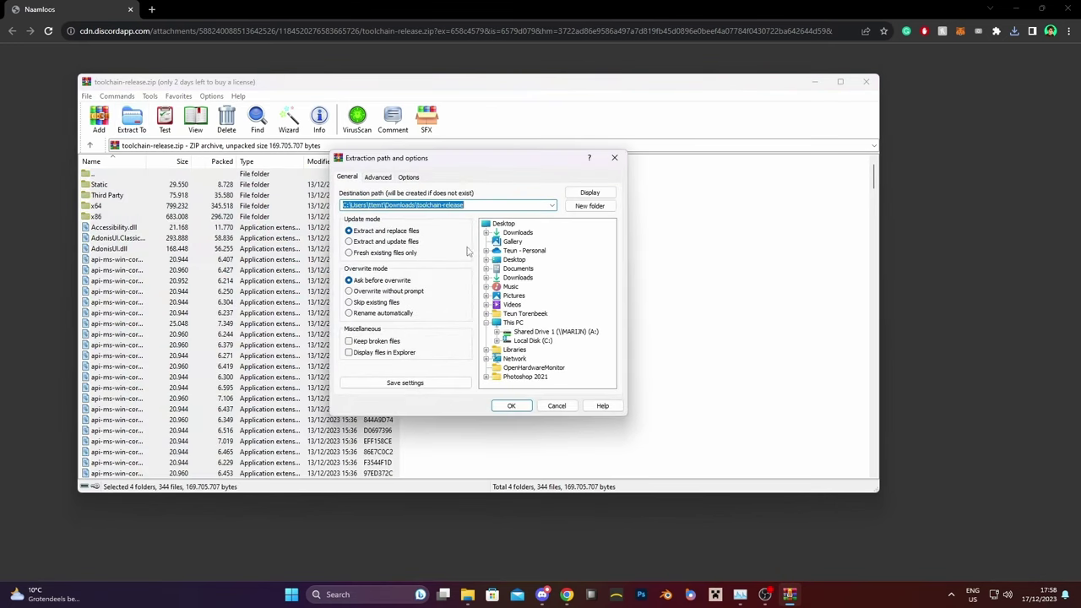
{"action": "left_click", "coordinate": [514, 259]}
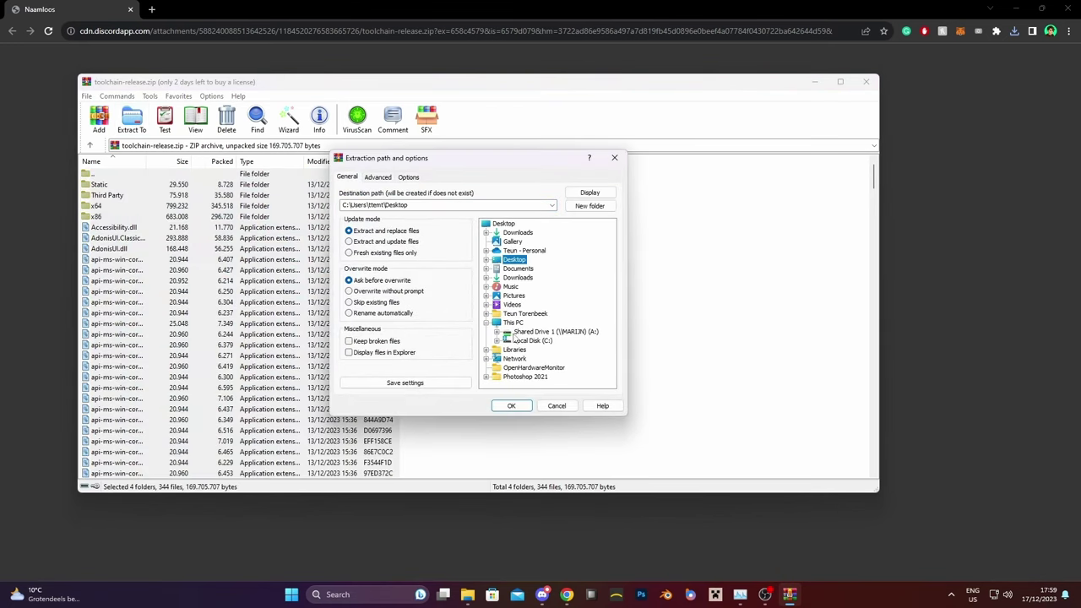
{"action": "left_click", "coordinate": [589, 206]}
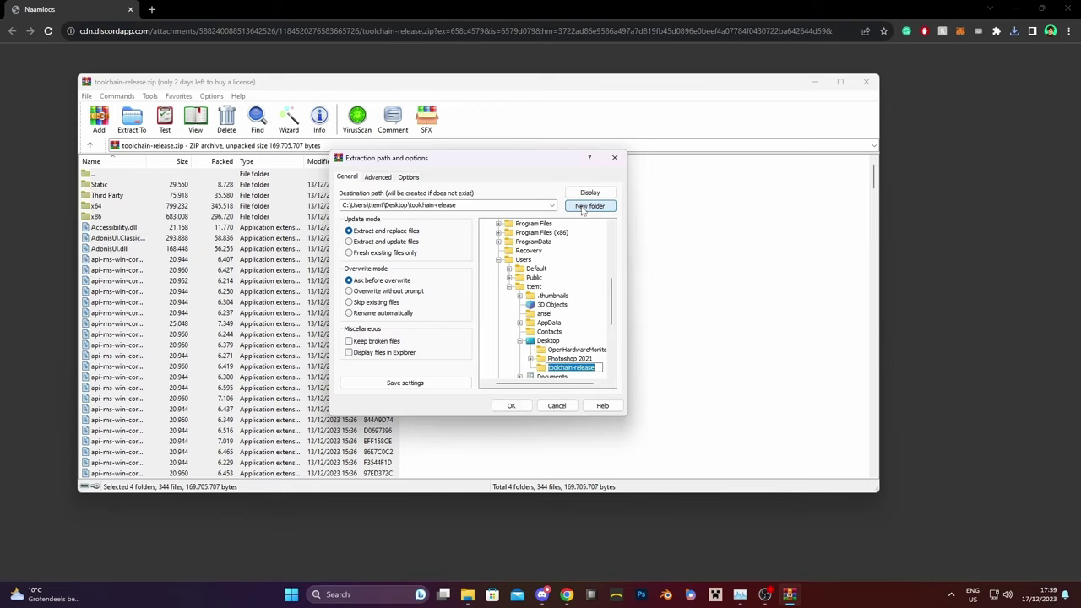
{"action": "type", "text": "Overwatch"}
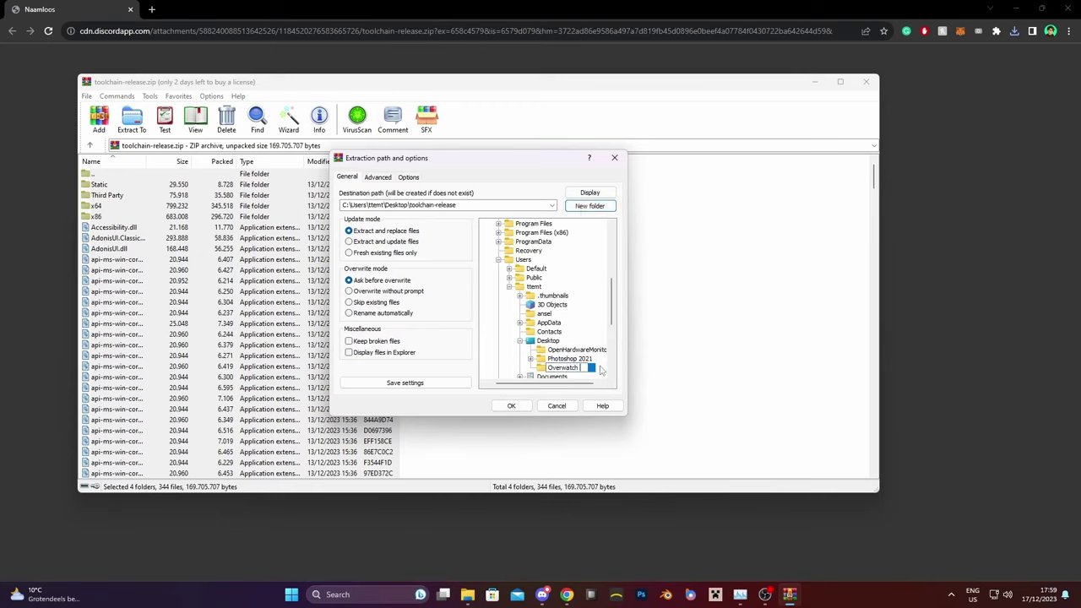
{"action": "type", "text": " Data"}
Finish extracting into Overwatch Data, then download the io_scene_owm 3.2.3 zip from its Discord post
{"action": "key", "text": "Return"}
{"action": "key", "text": "Return"}
{"action": "key", "text": "alt+Tab"}
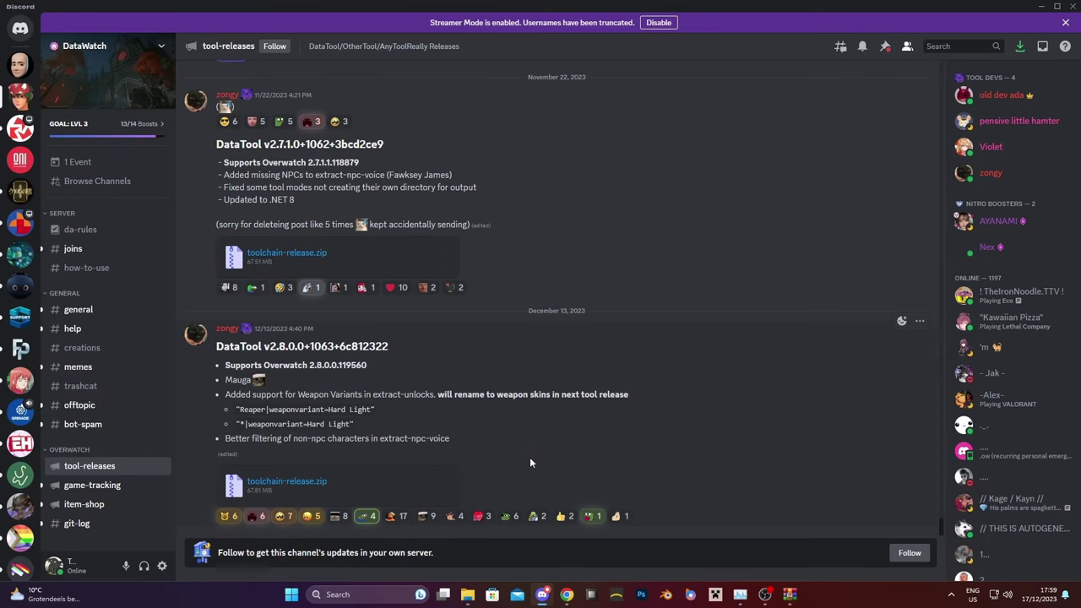
{"action": "scroll", "coordinate": [518, 466], "scroll_direction": "up", "scroll_amount": 5}
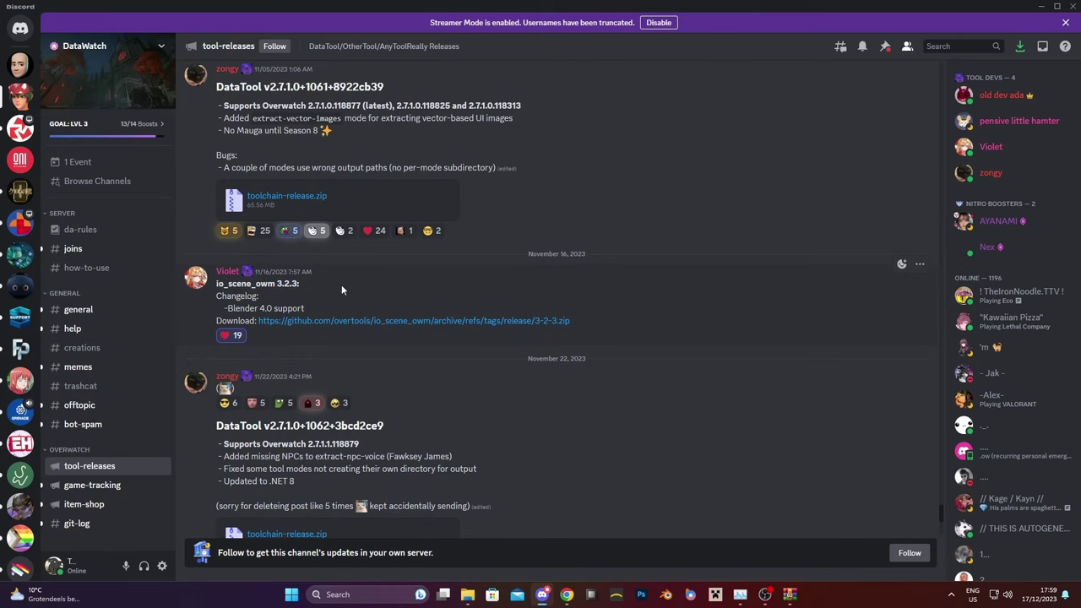
{"action": "scroll", "coordinate": [338, 378], "scroll_direction": "down", "scroll_amount": 3}
{"action": "scroll", "coordinate": [344, 388], "scroll_direction": "down", "scroll_amount": 1}
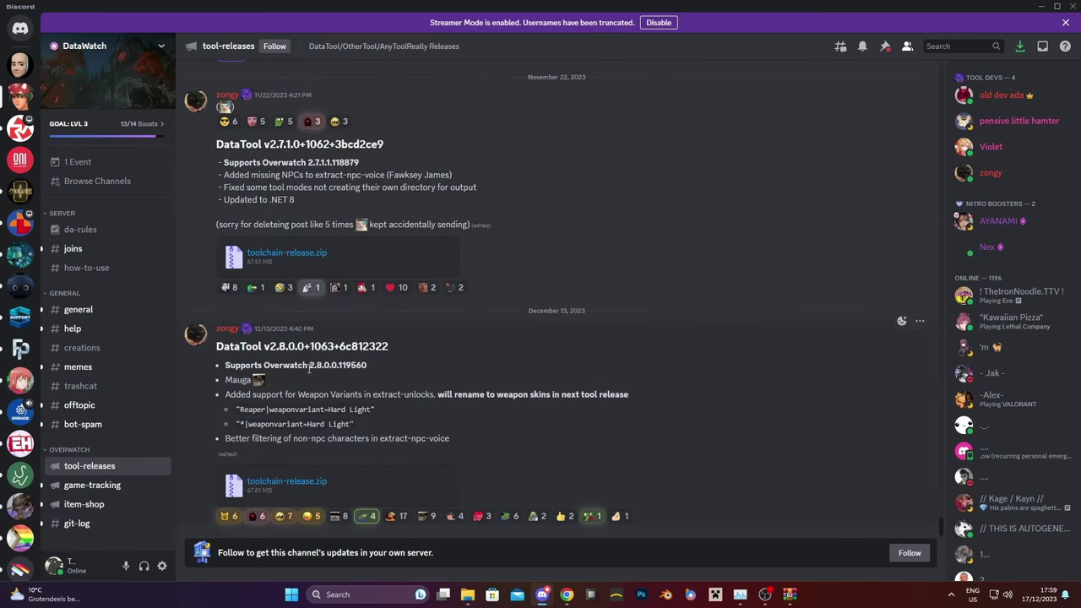
{"action": "left_click_drag", "start_coordinate": [217, 346], "coordinate": [506, 436]}
{"action": "left_click", "coordinate": [506, 437]}
{"action": "scroll", "coordinate": [445, 368], "scroll_direction": "up", "scroll_amount": 5}
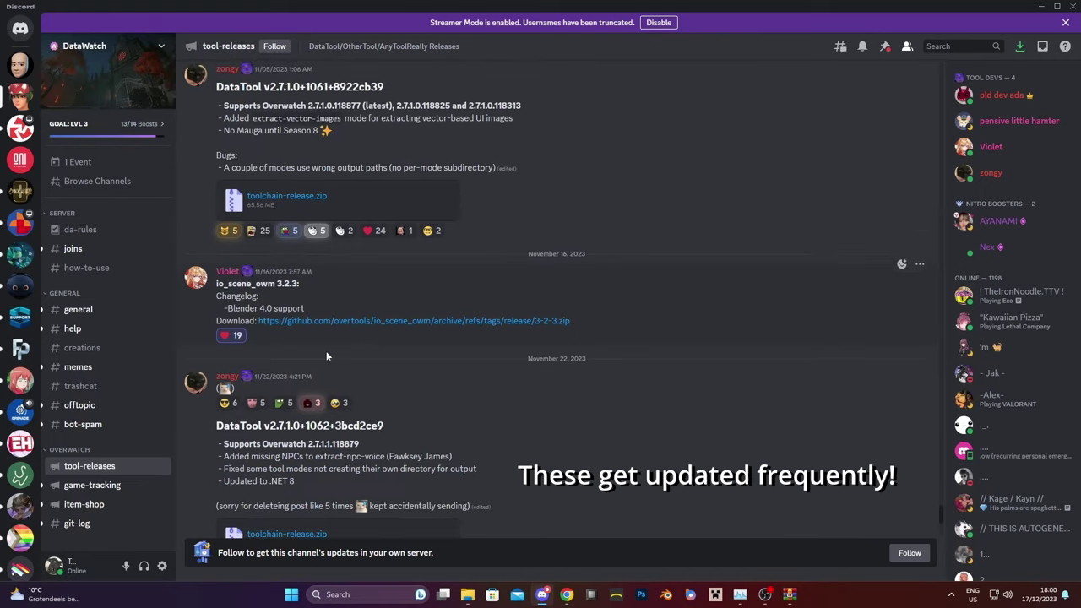
{"action": "left_click", "coordinate": [375, 323]}
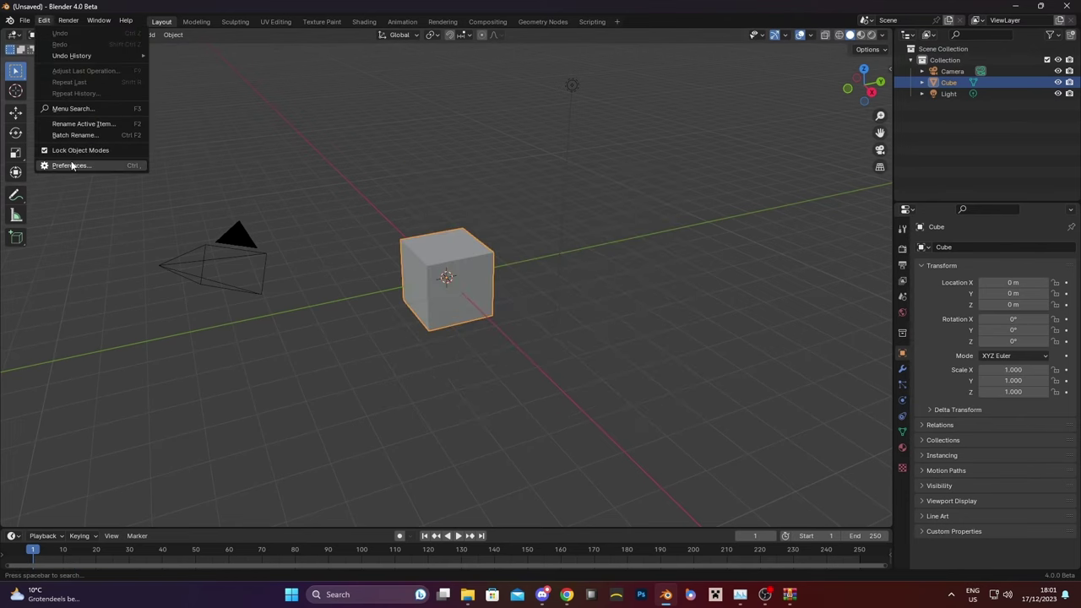
Install the add-on from io_scene_owm-release-3-2-3.zip in Preferences > Add-ons, sorting Downloads newest first
{"action": "left_click", "coordinate": [71, 166]}
{"action": "left_click", "coordinate": [56, 121]}
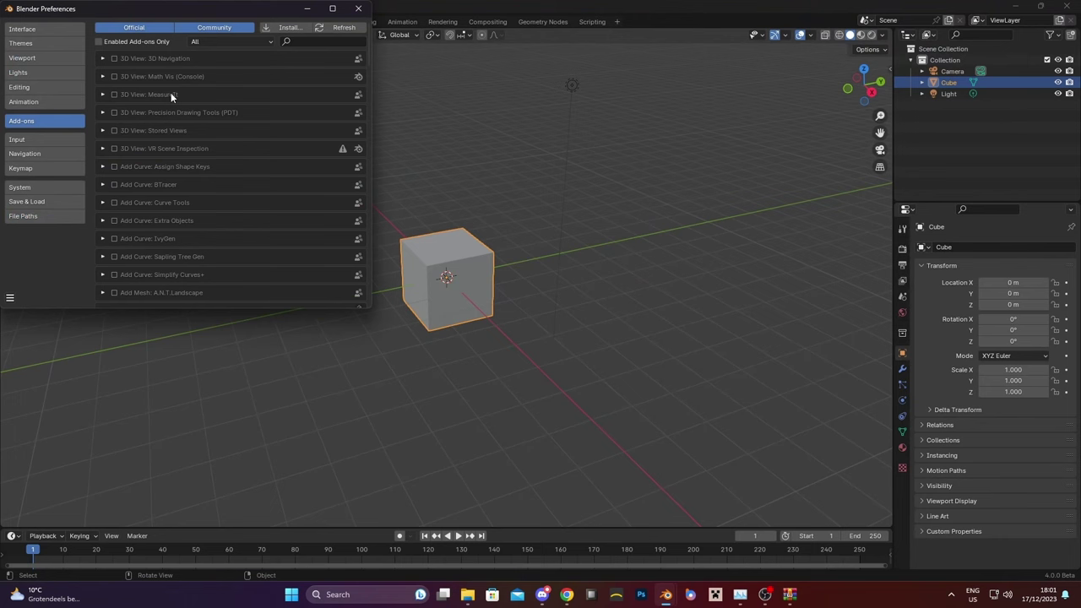
{"action": "left_click", "coordinate": [287, 27]}
{"action": "left_click", "coordinate": [75, 115]}
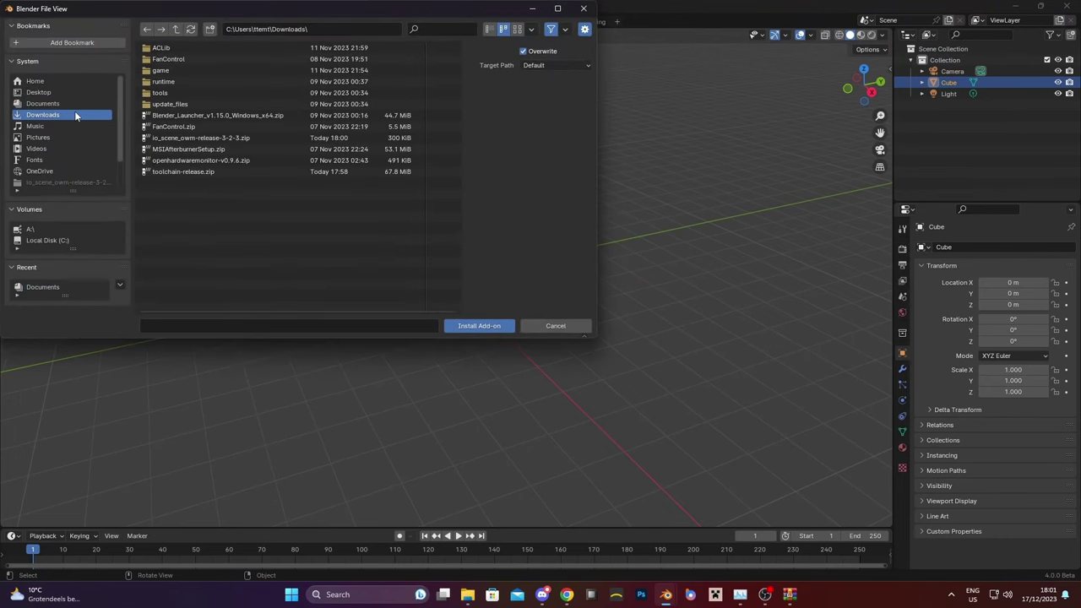
{"action": "left_click", "coordinate": [530, 32]}
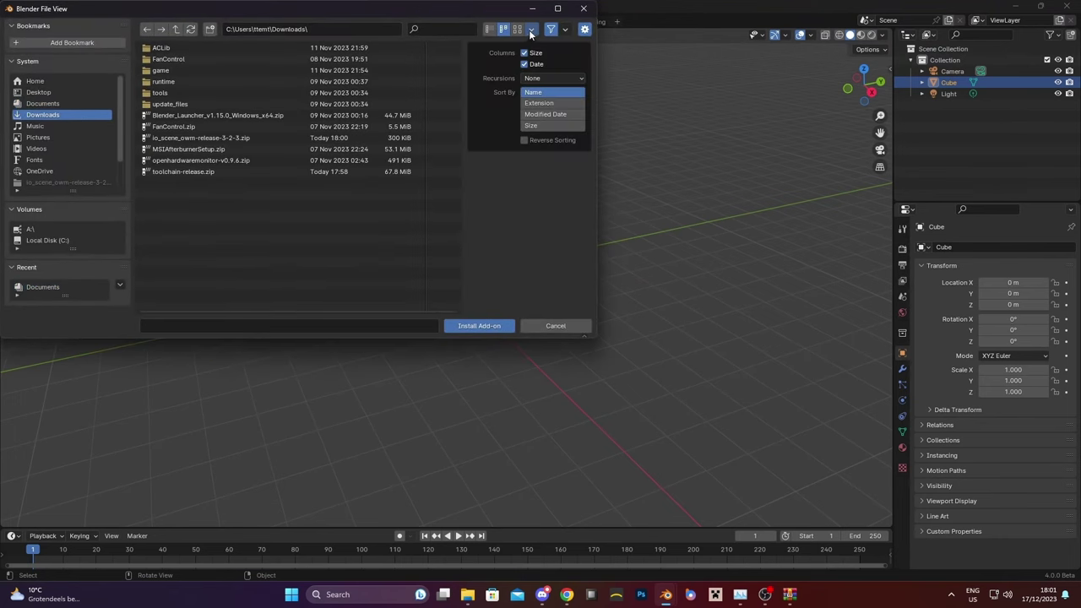
{"action": "left_click", "coordinate": [547, 113]}
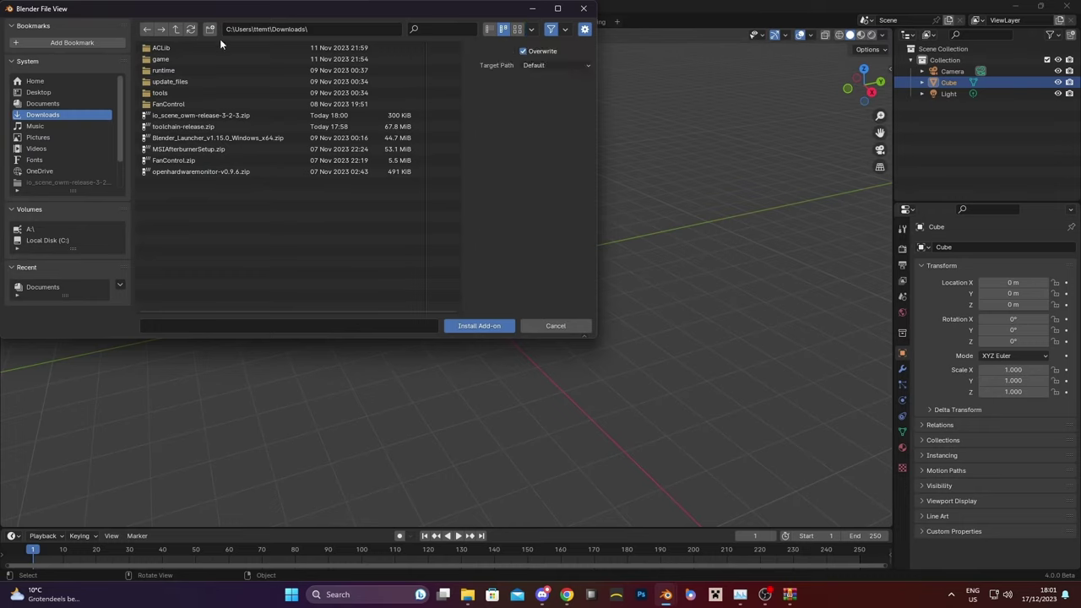
{"action": "left_click", "coordinate": [230, 116]}
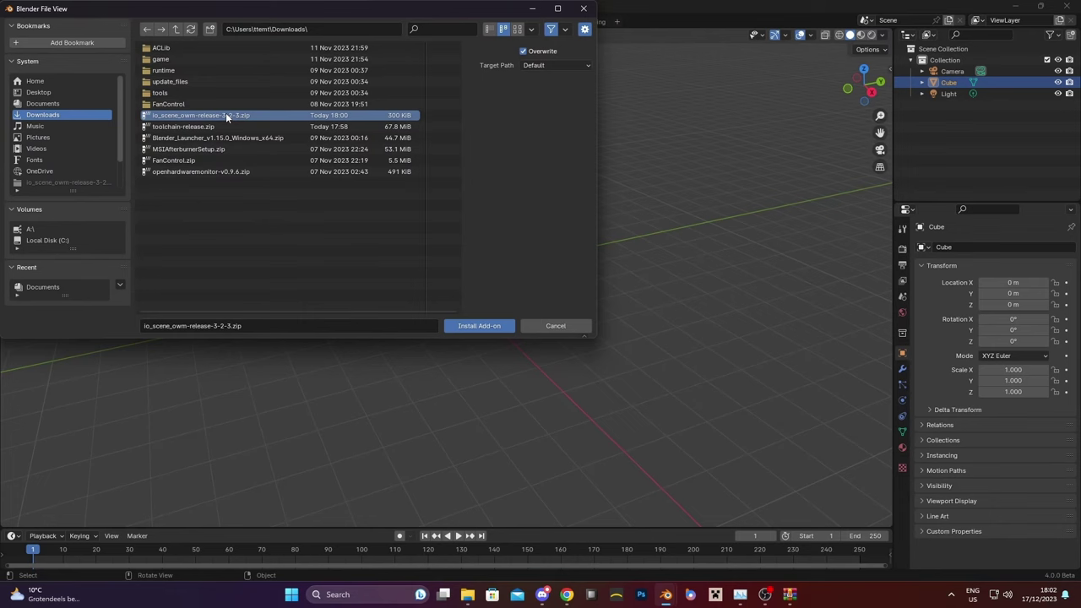
{"action": "double_click", "coordinate": [226, 114]}
Enable OWM Import, save the preferences, and browse File > Import to the Overtools options
{"action": "left_click", "coordinate": [113, 58]}
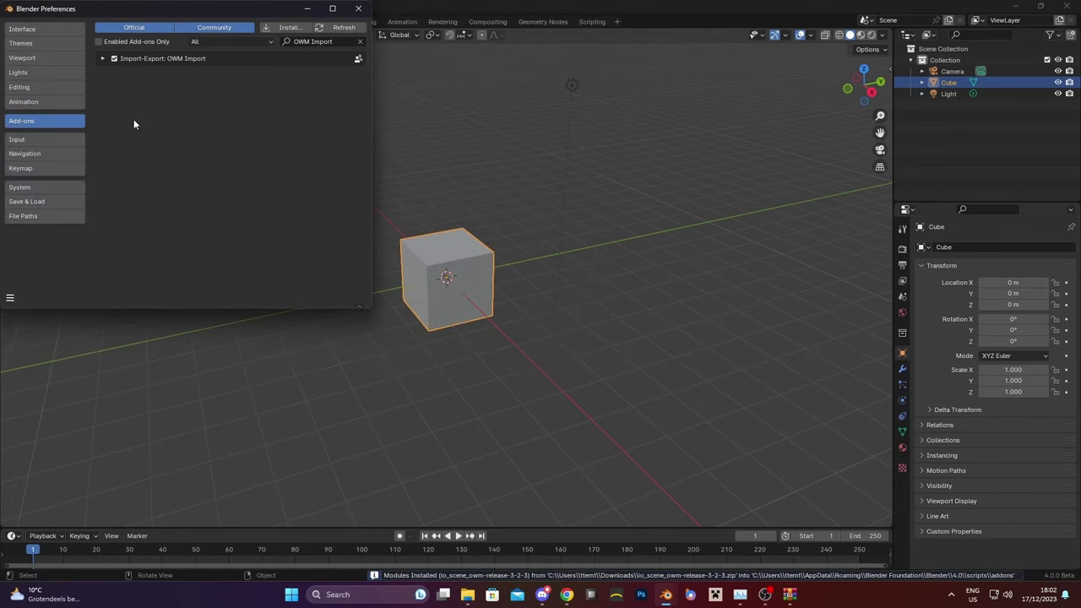
{"action": "left_click", "coordinate": [10, 298]}
{"action": "left_click", "coordinate": [47, 263]}
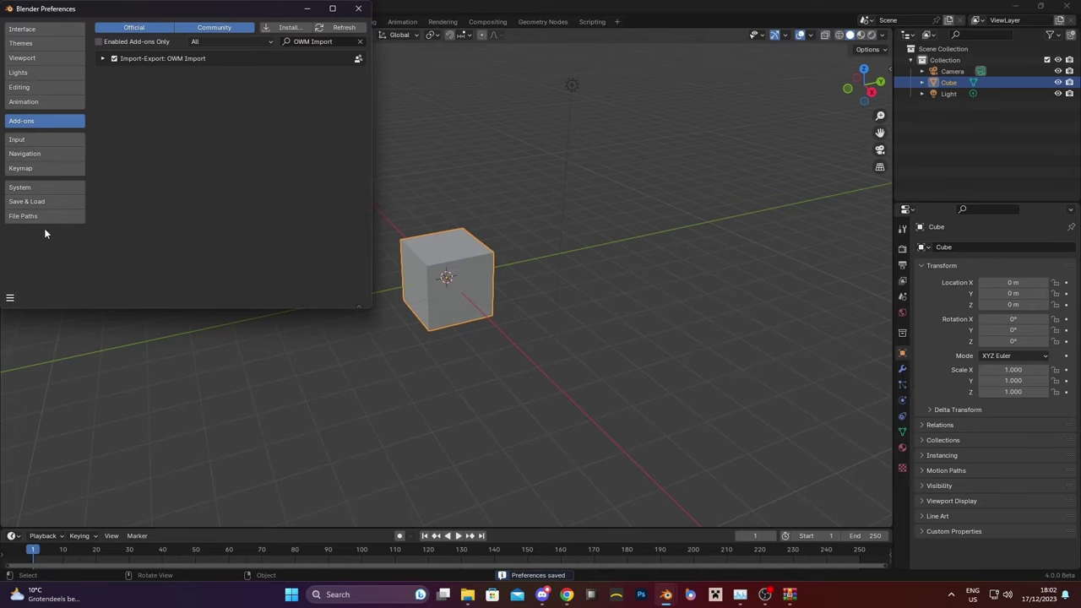
{"action": "left_click", "coordinate": [102, 58]}
{"action": "left_click", "coordinate": [102, 58]}
{"action": "left_click", "coordinate": [26, 20]}
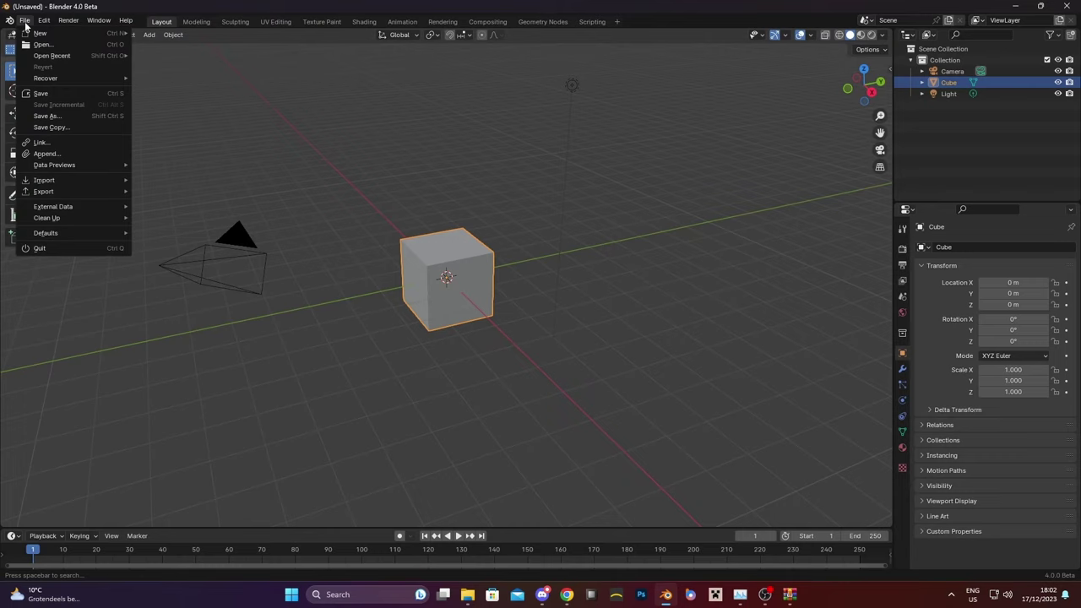
{"action": "mouse_move", "coordinate": [77, 179]}
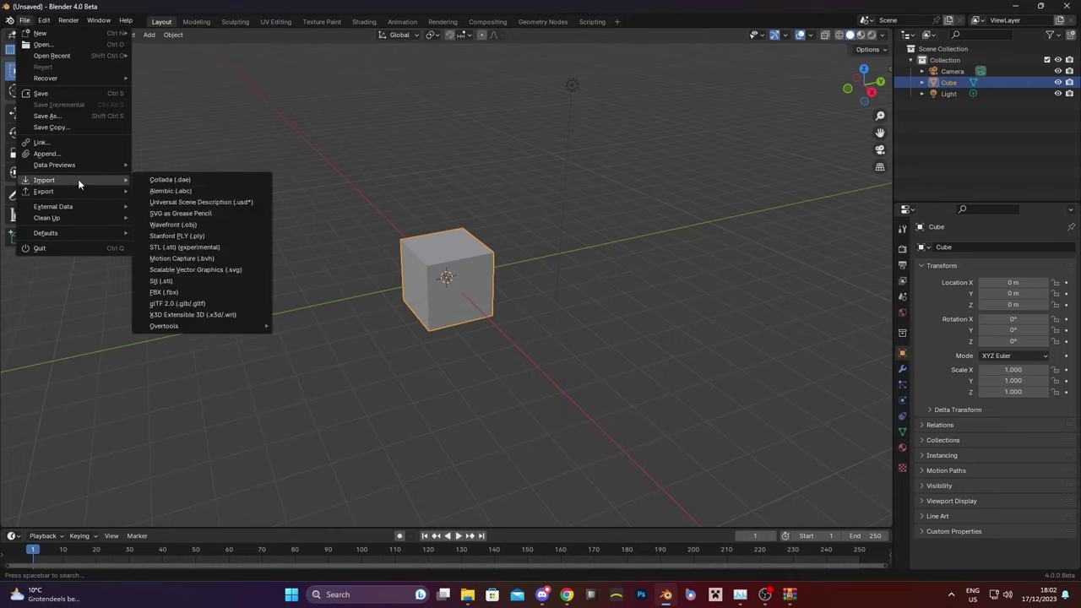
{"action": "mouse_move", "coordinate": [159, 327]}
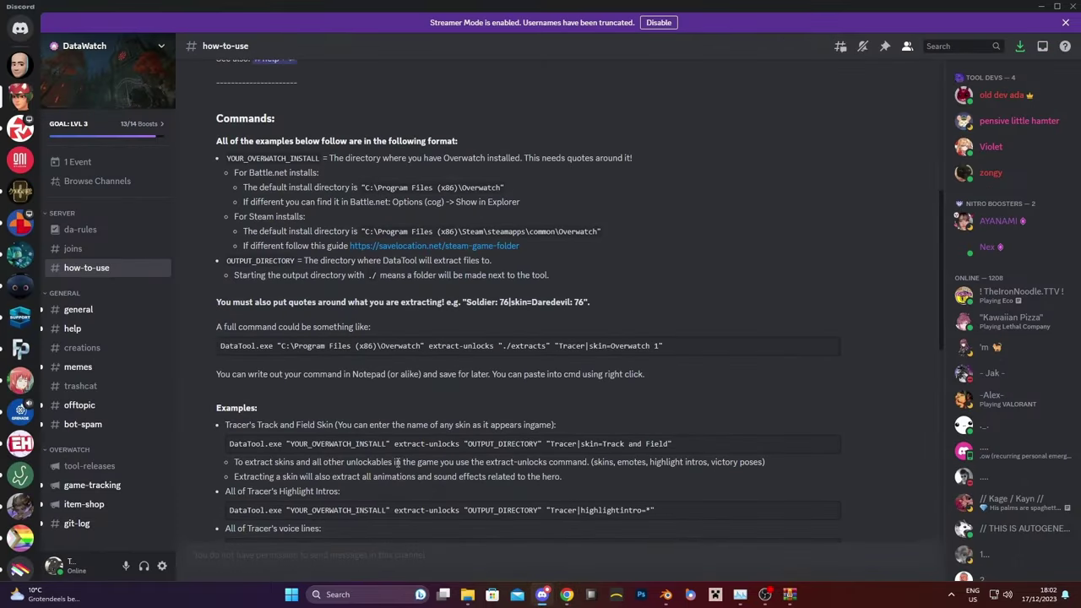
Highlight the full example DataTool.exe extract-unlocks command in the #how-to-use guide
{"action": "scroll", "coordinate": [349, 336], "scroll_direction": "down", "scroll_amount": 5}
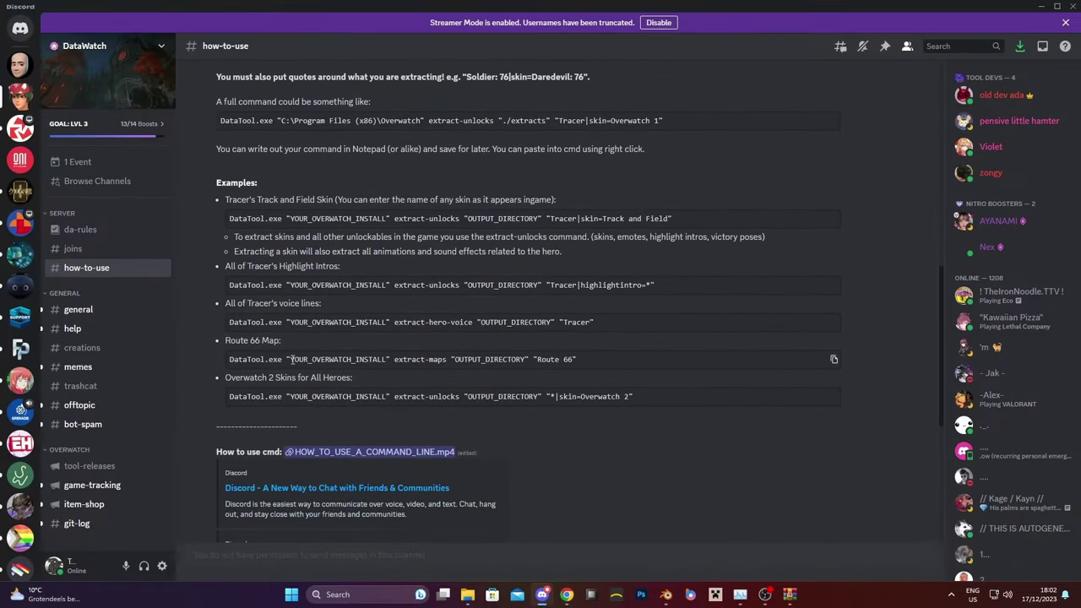
{"action": "scroll", "coordinate": [668, 290], "scroll_direction": "up", "scroll_amount": 4}
{"action": "left_click_drag", "start_coordinate": [667, 290], "coordinate": [217, 286]}
{"action": "key", "text": "ctrl+c"}
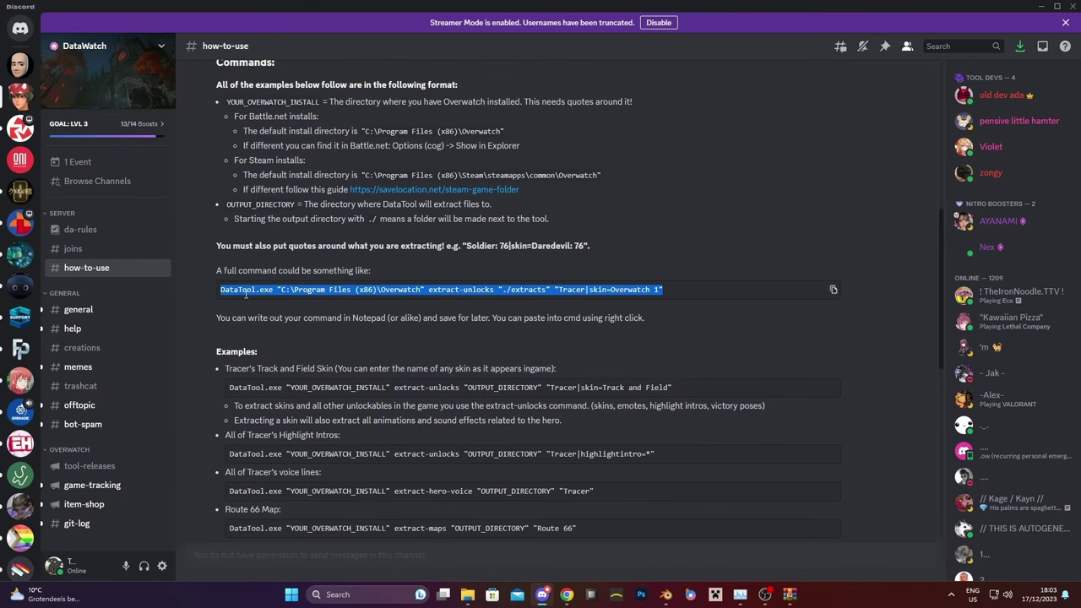
Minimize Discord and WinRAR, enter the Overwatch DataTool folder, and launch cmd from its address bar
{"action": "left_click", "coordinate": [541, 595]}
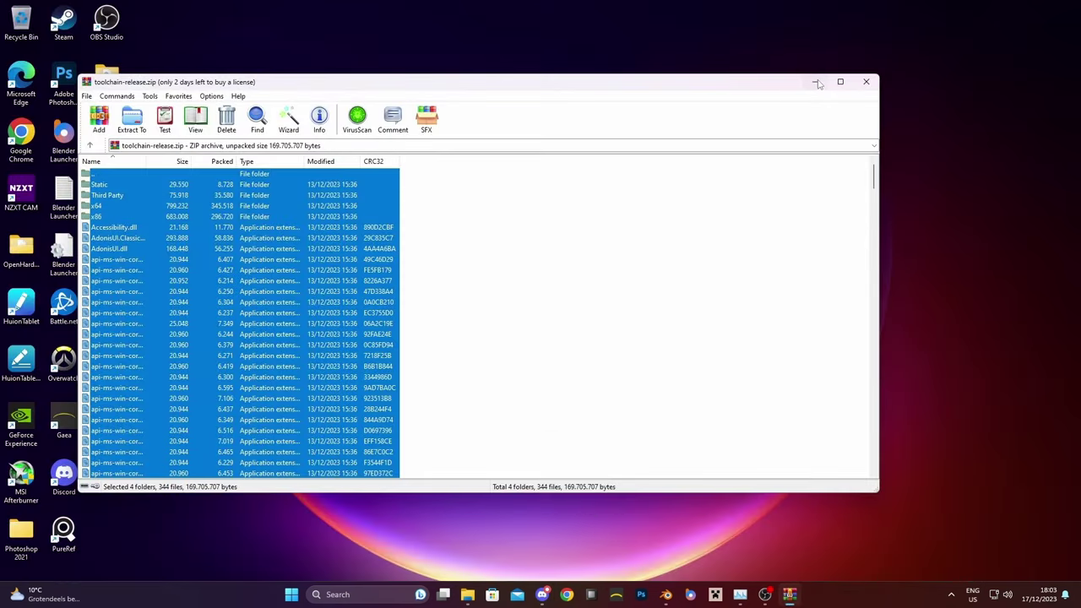
{"action": "left_click", "coordinate": [789, 594]}
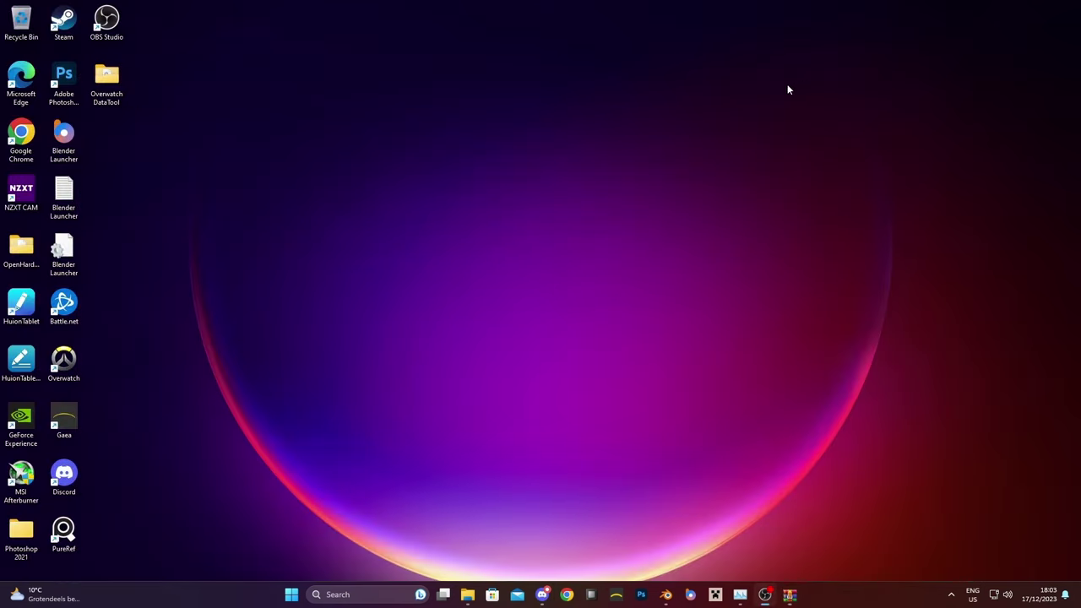
{"action": "double_click", "coordinate": [116, 97]}
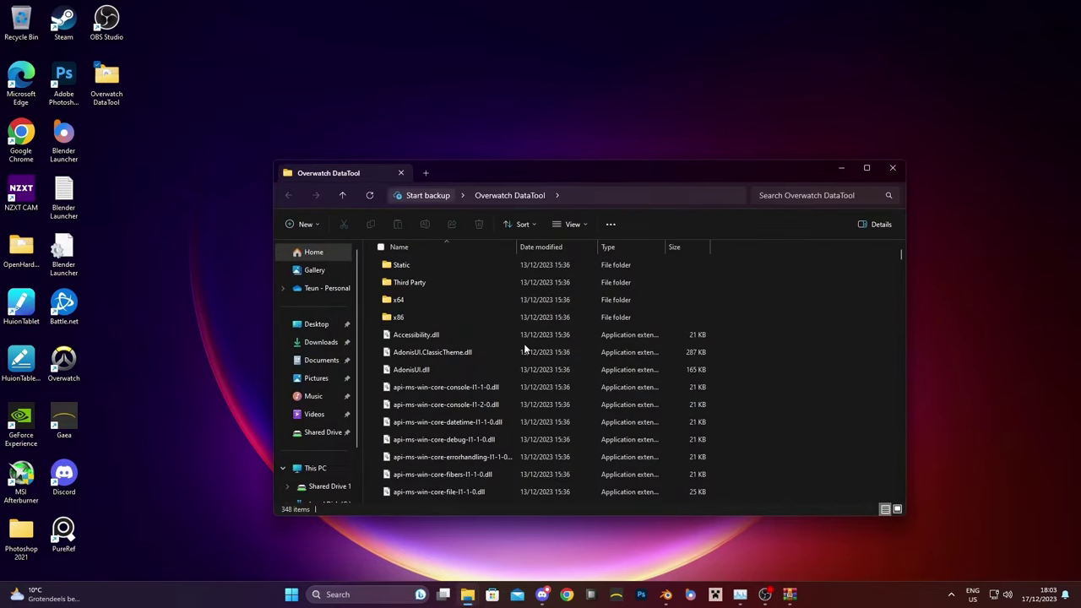
{"action": "left_click", "coordinate": [602, 194]}
{"action": "type", "text": "cm"}
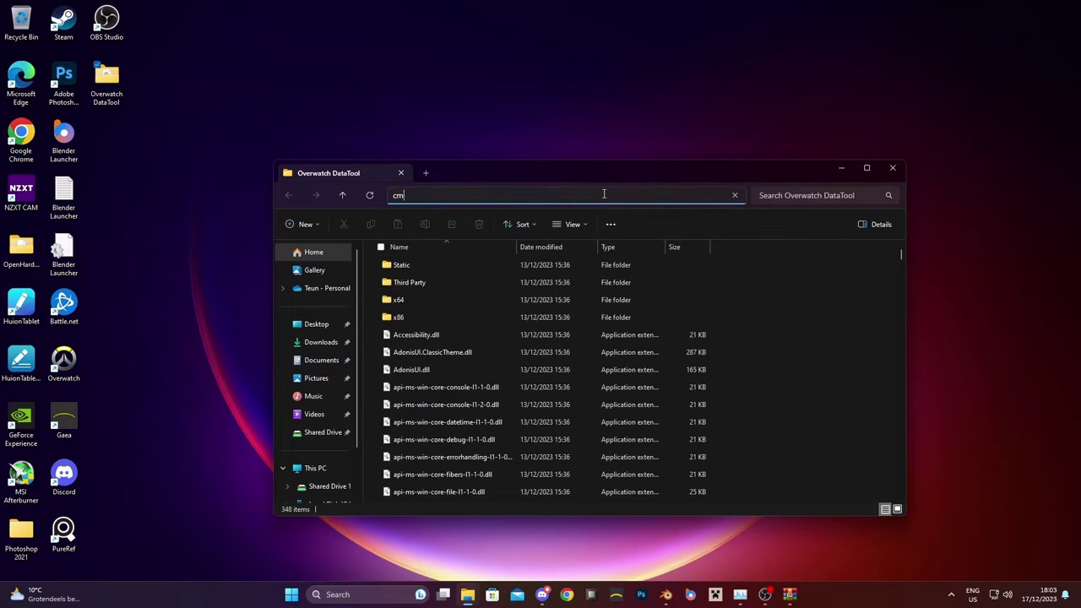
{"action": "type", "text": "d"}
{"action": "key", "text": "Return"}
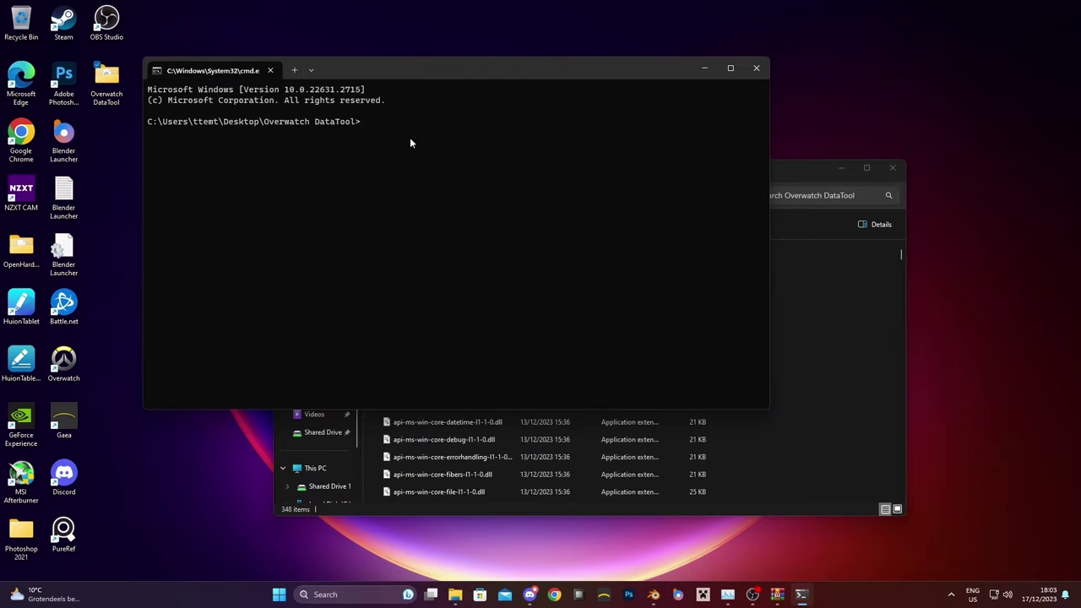
Paste the Tracer extract-unlocks command and confirm C:\Program Files (x86)\Overwatch exists in Explorer
{"action": "key", "text": "ctrl+v"}
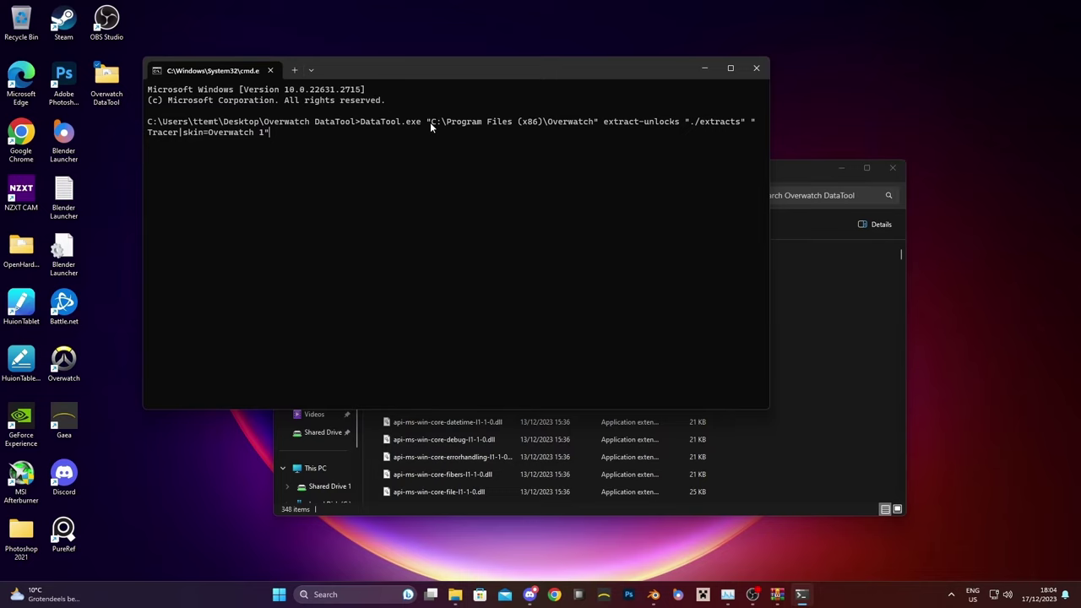
{"action": "left_click_drag", "start_coordinate": [429, 122], "coordinate": [592, 123]}
{"action": "key", "text": "alt+Tab"}
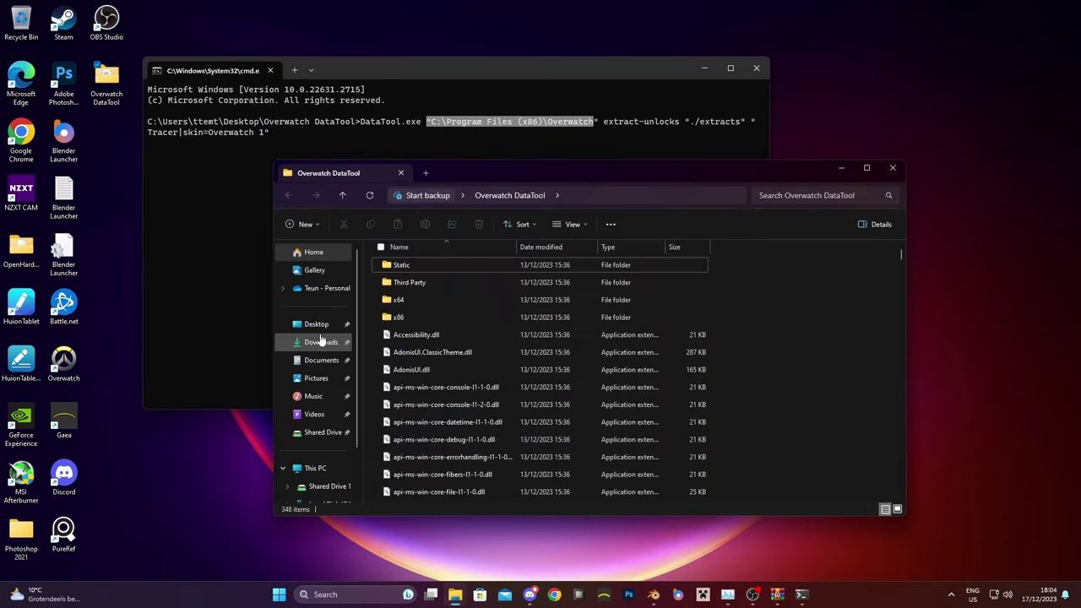
{"action": "scroll", "coordinate": [324, 340], "scroll_direction": "down", "scroll_amount": 1}
{"action": "left_click", "coordinate": [319, 411]}
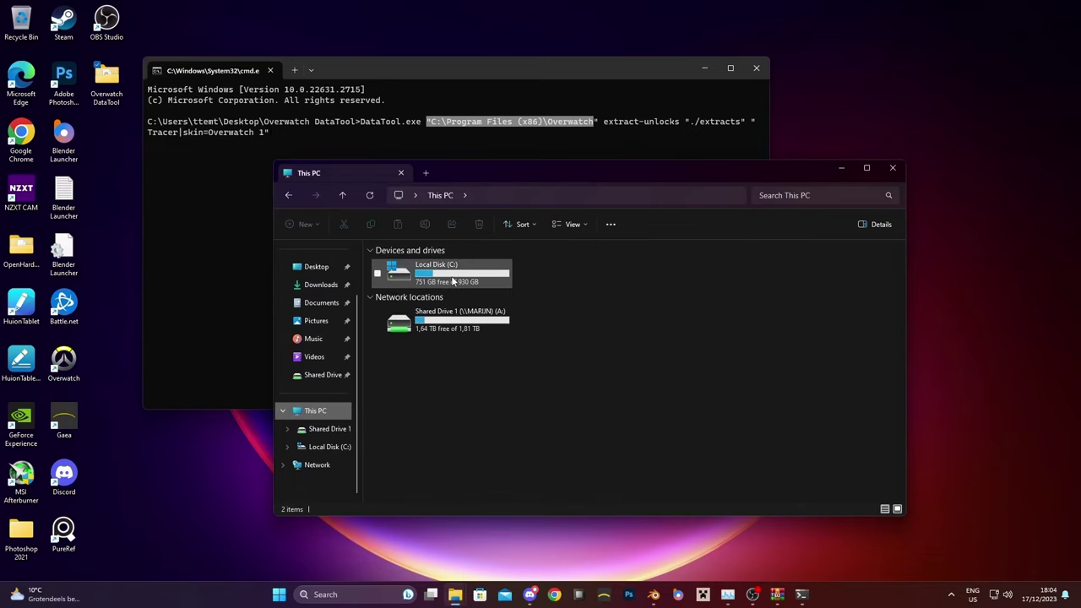
{"action": "left_click", "coordinate": [455, 279]}
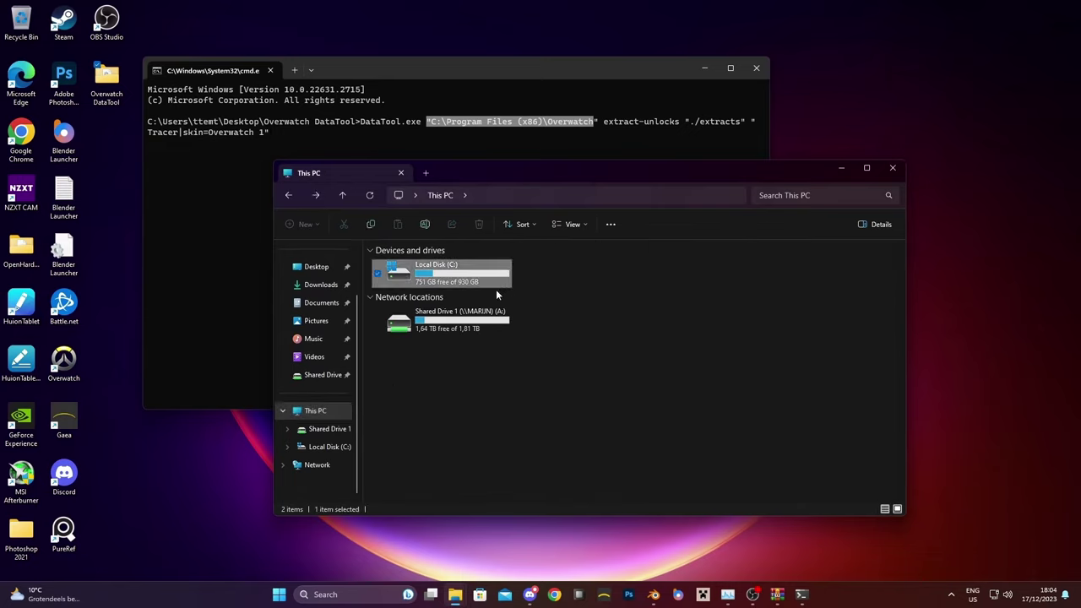
{"action": "double_click", "coordinate": [448, 273]}
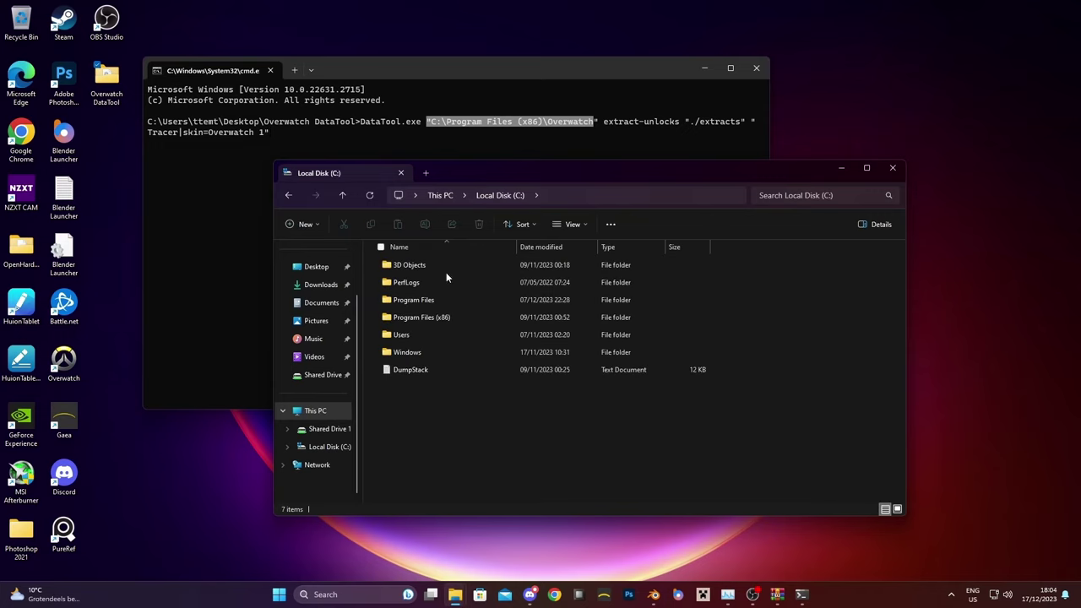
{"action": "double_click", "coordinate": [450, 315]}
{"action": "scroll", "coordinate": [450, 315], "scroll_direction": "down", "scroll_amount": 1}
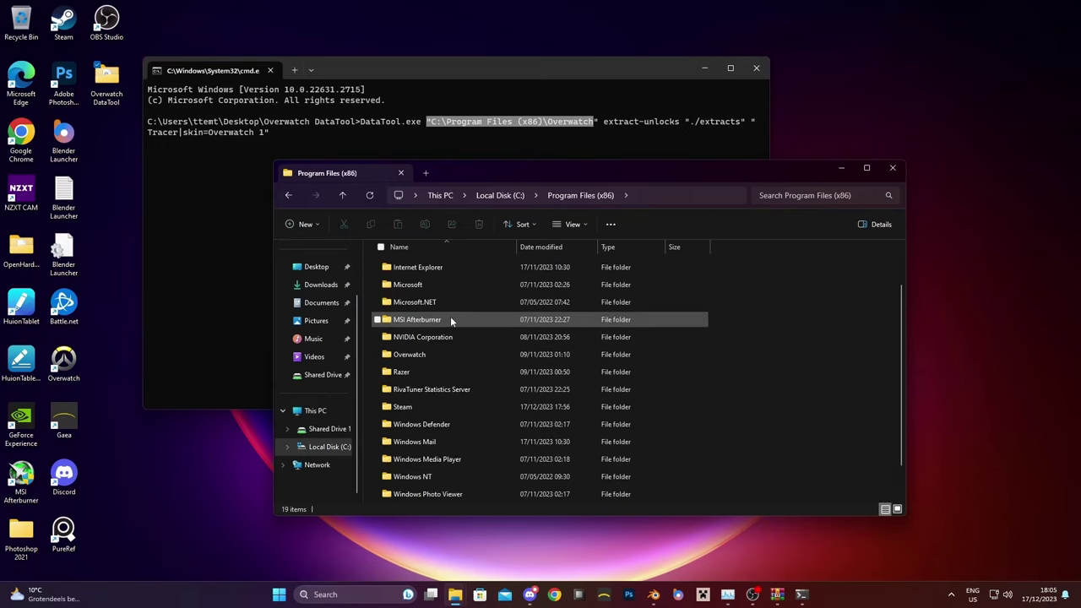
{"action": "double_click", "coordinate": [426, 357]}
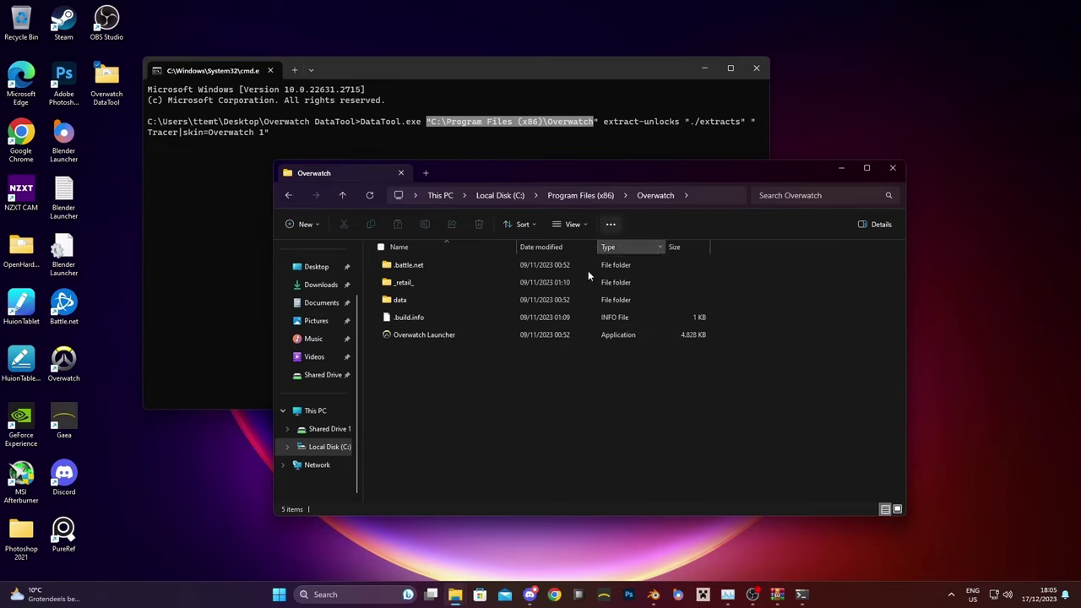
{"action": "key", "text": "alt+Left"}
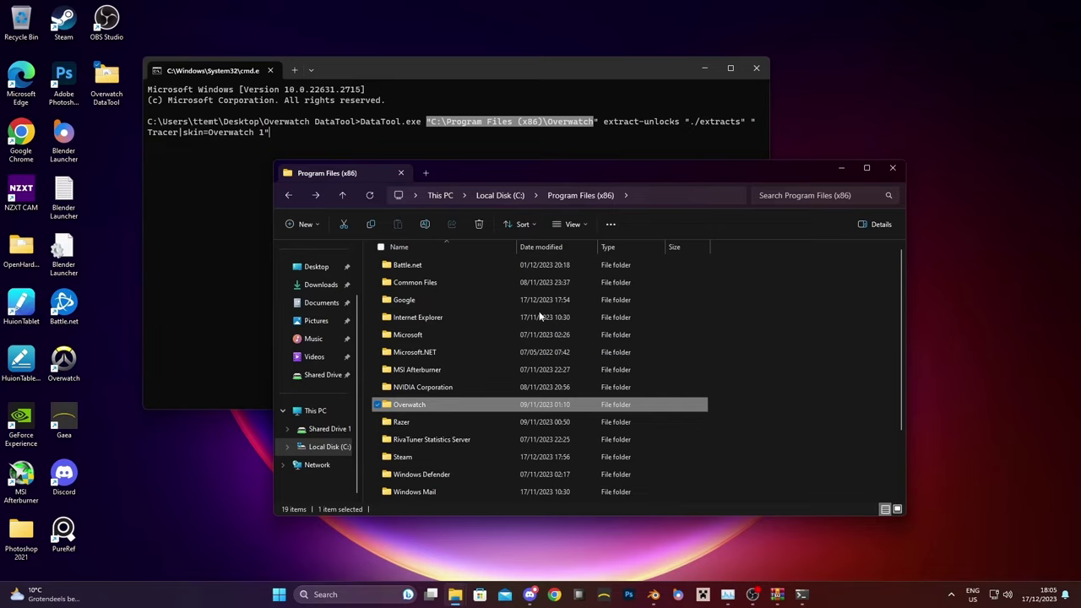
Shrink and move the command prompt aside, then create a desktop folder named 'Overwatch Exports'
{"action": "left_click", "coordinate": [690, 126]}
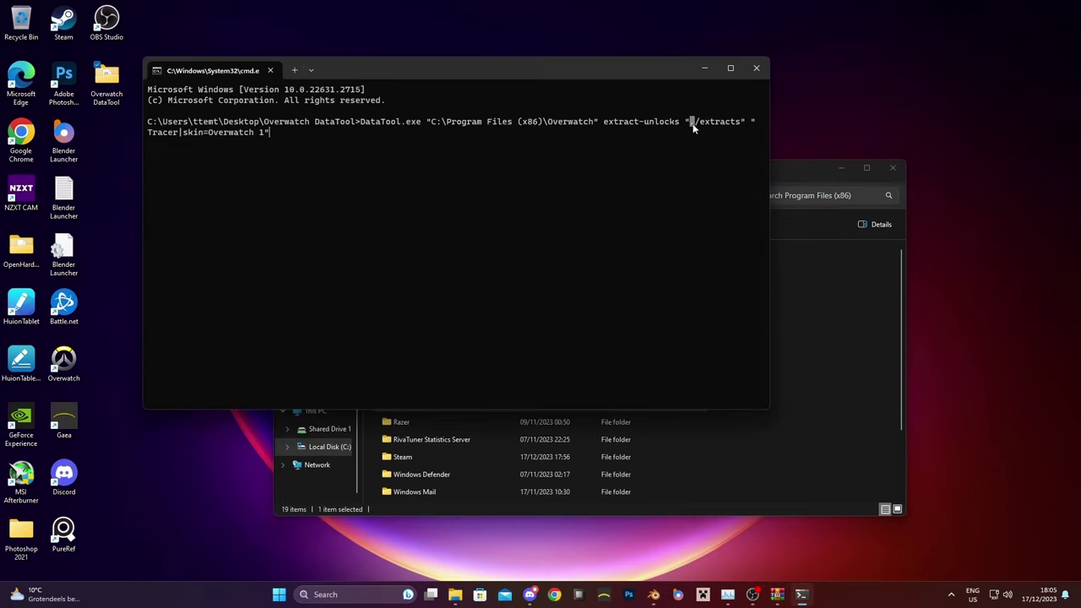
{"action": "left_click_drag", "start_coordinate": [692, 126], "coordinate": [731, 130]}
{"action": "left_click", "coordinate": [106, 84]}
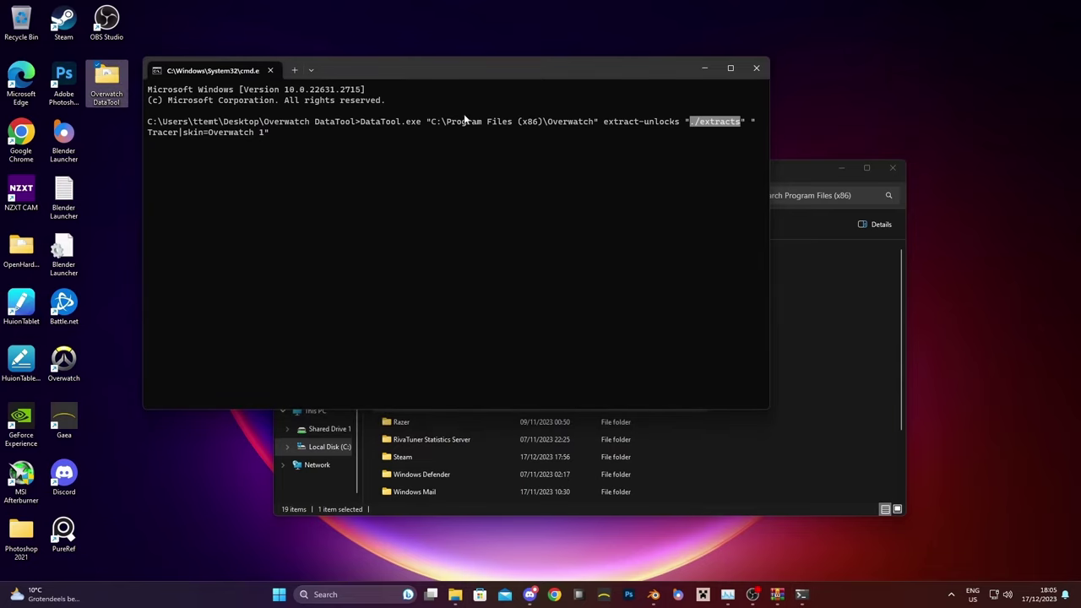
{"action": "left_click_drag", "start_coordinate": [486, 60], "coordinate": [507, 71]}
{"action": "left_click_drag", "start_coordinate": [604, 76], "coordinate": [753, 85]}
{"action": "right_click", "coordinate": [99, 132]}
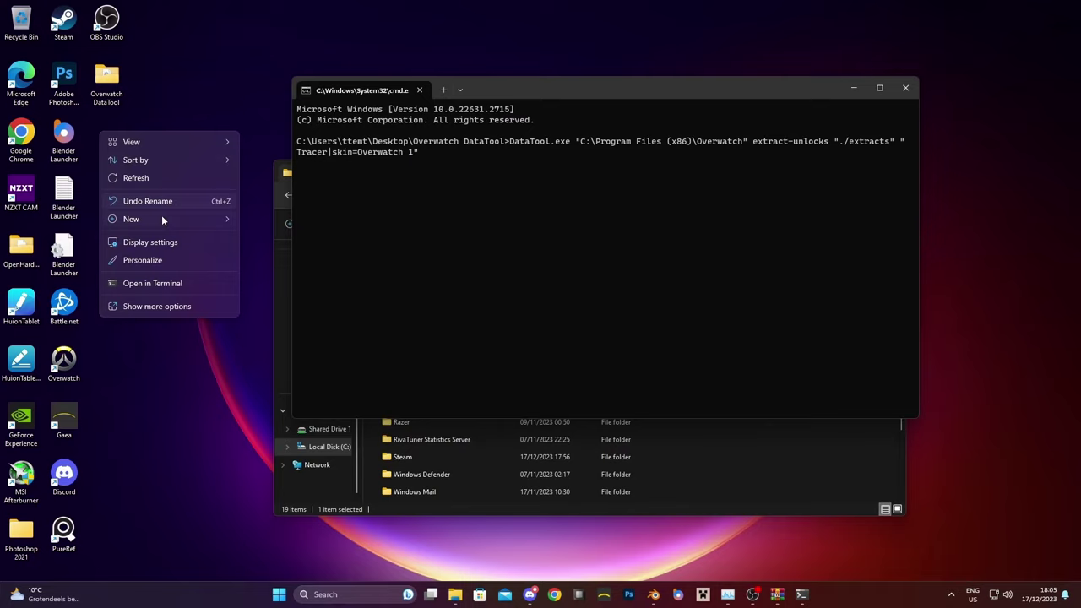
{"action": "mouse_move", "coordinate": [164, 219]}
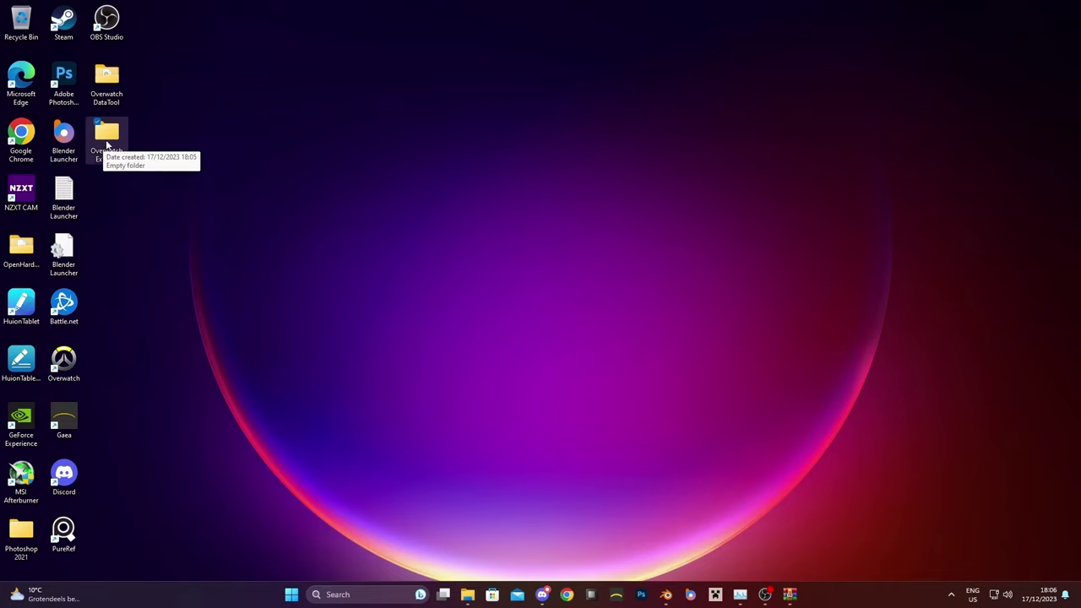
Launch Notepad and paste in the Tracer DataTool command copied from Discord's guide
{"action": "left_click", "coordinate": [362, 591]}
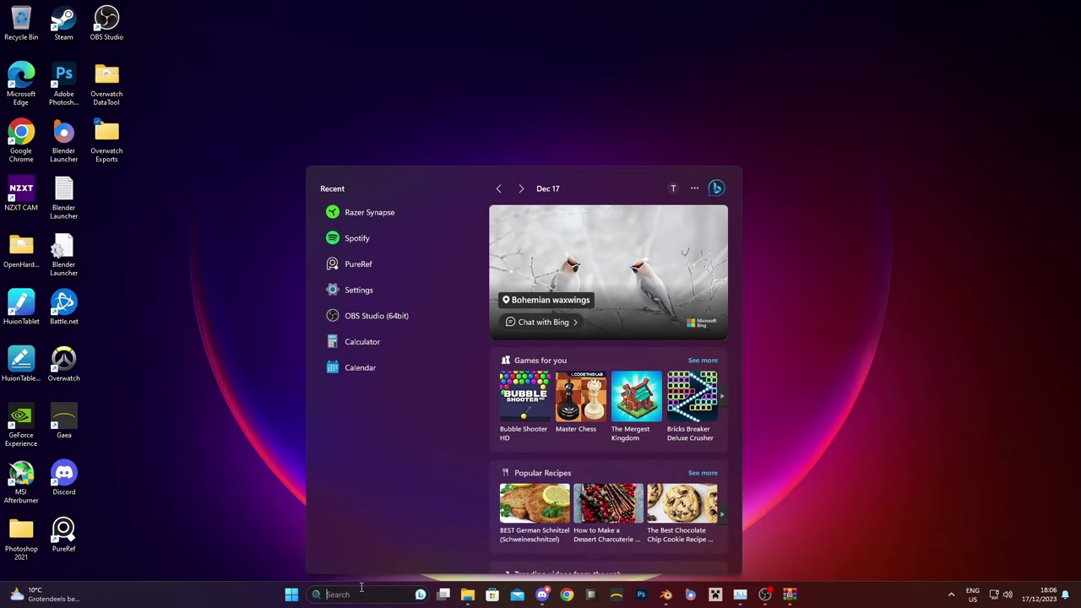
{"action": "type", "text": "notepad"}
{"action": "key", "text": "Return"}
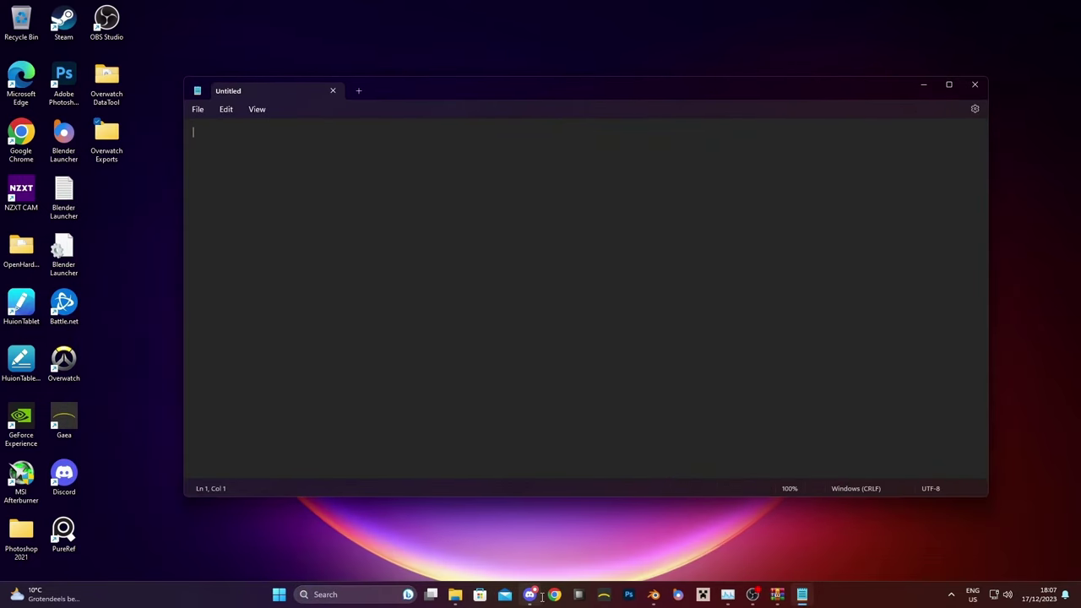
{"action": "left_click", "coordinate": [529, 594]}
{"action": "right_click", "coordinate": [355, 289]}
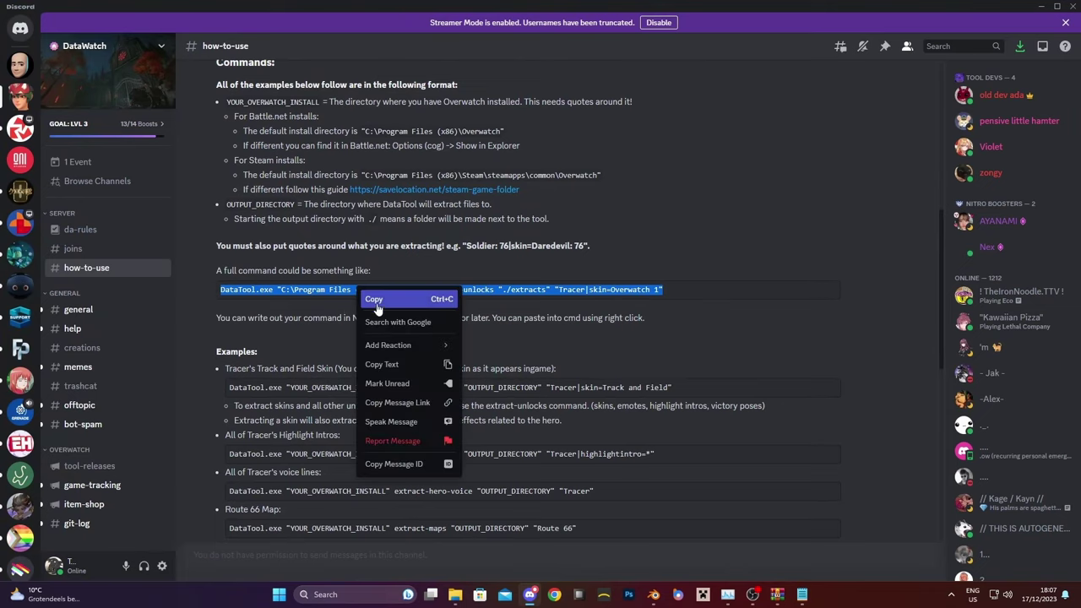
{"action": "left_click", "coordinate": [379, 298]}
{"action": "right_click", "coordinate": [290, 289]}
{"action": "left_click", "coordinate": [311, 298]}
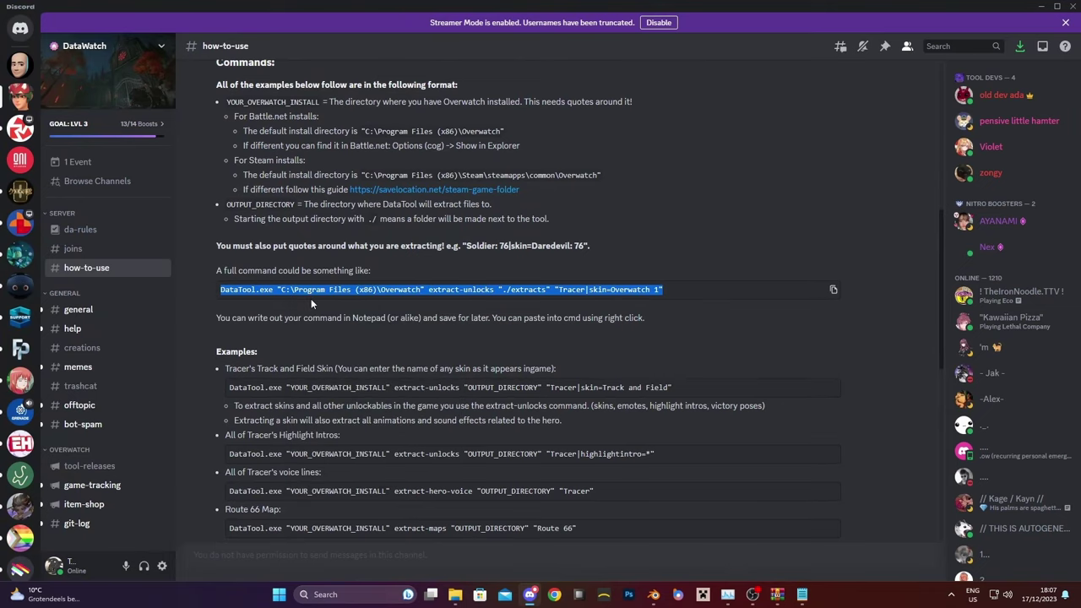
{"action": "key", "text": "alt+Tab"}
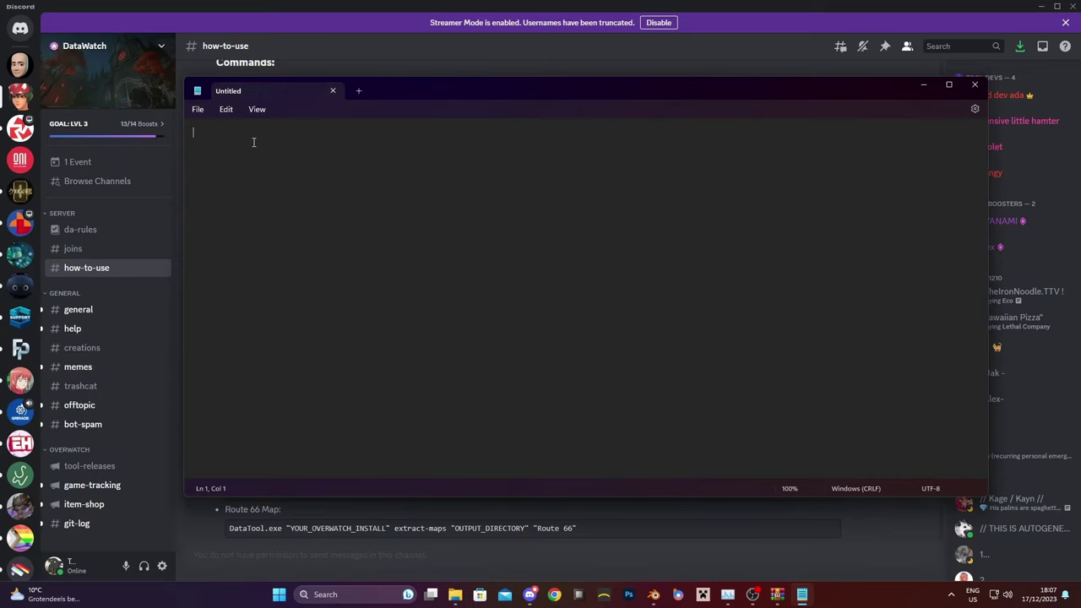
{"action": "key", "text": "ctrl+v"}
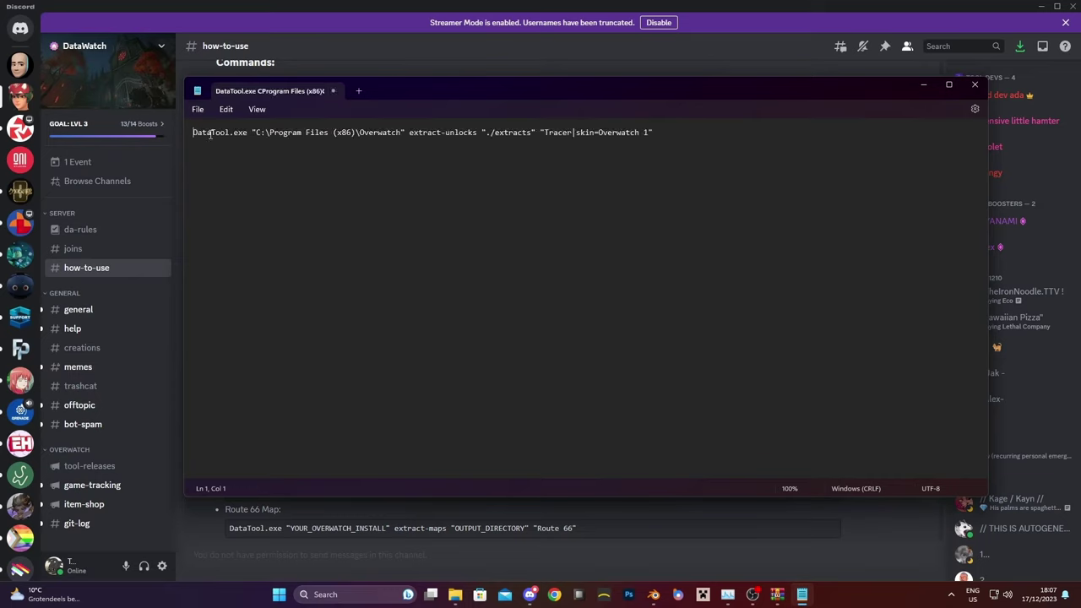
Add a 'Skin export:' heading above the command and select its ./extracts output folder
{"action": "key", "text": "Return"}
{"action": "key", "text": "Return"}
{"action": "left_click", "coordinate": [231, 132]}
{"action": "type", "text": "S"}
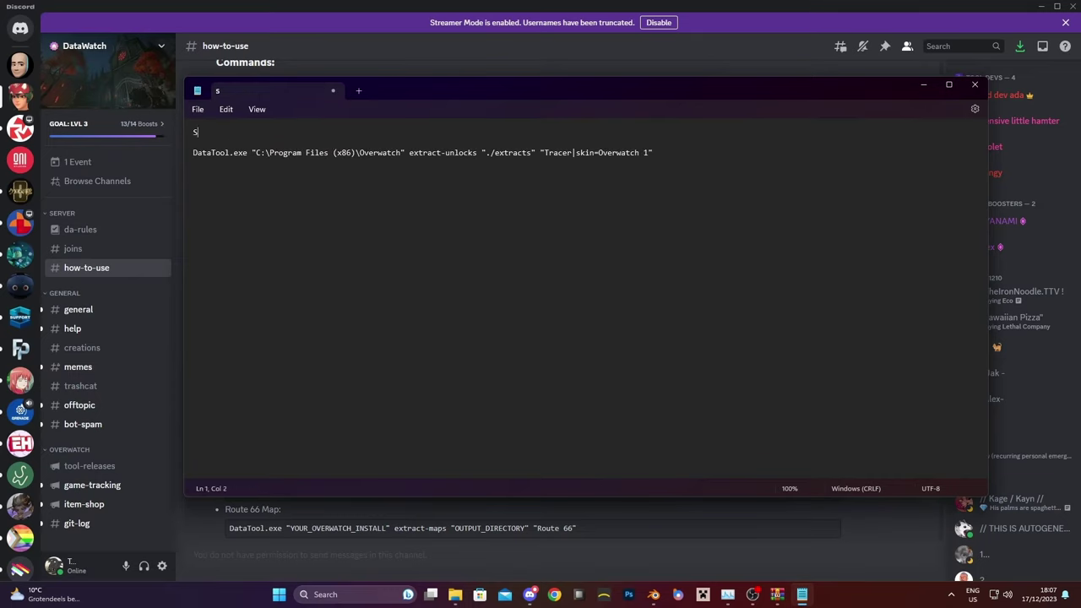
{"action": "type", "text": "kin export:"}
{"action": "left_click", "coordinate": [255, 154]}
{"action": "left_click_drag", "start_coordinate": [256, 153], "coordinate": [399, 155]}
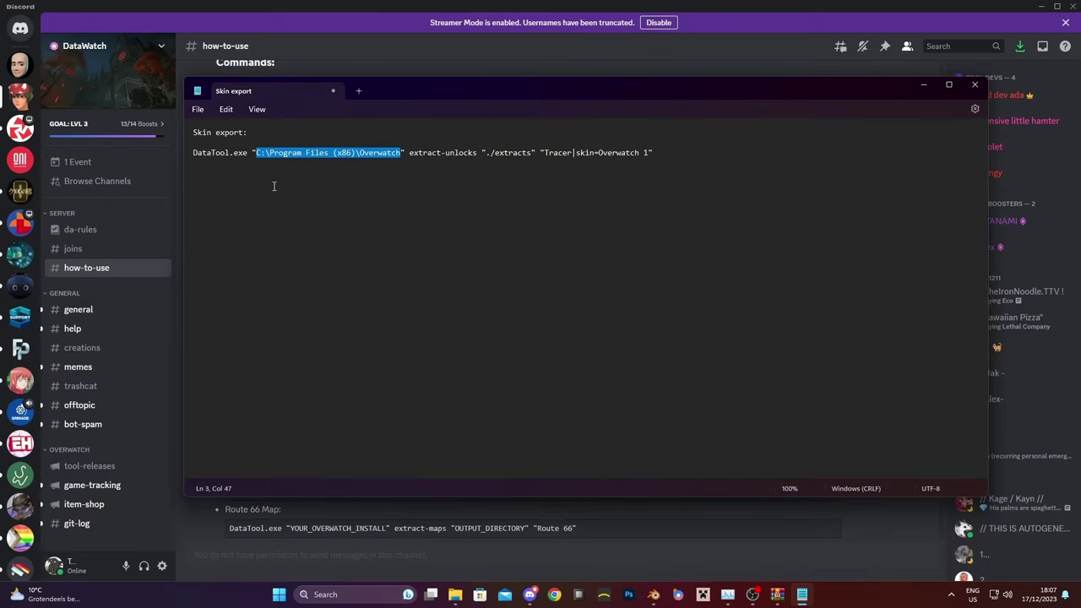
{"action": "left_click", "coordinate": [261, 157]}
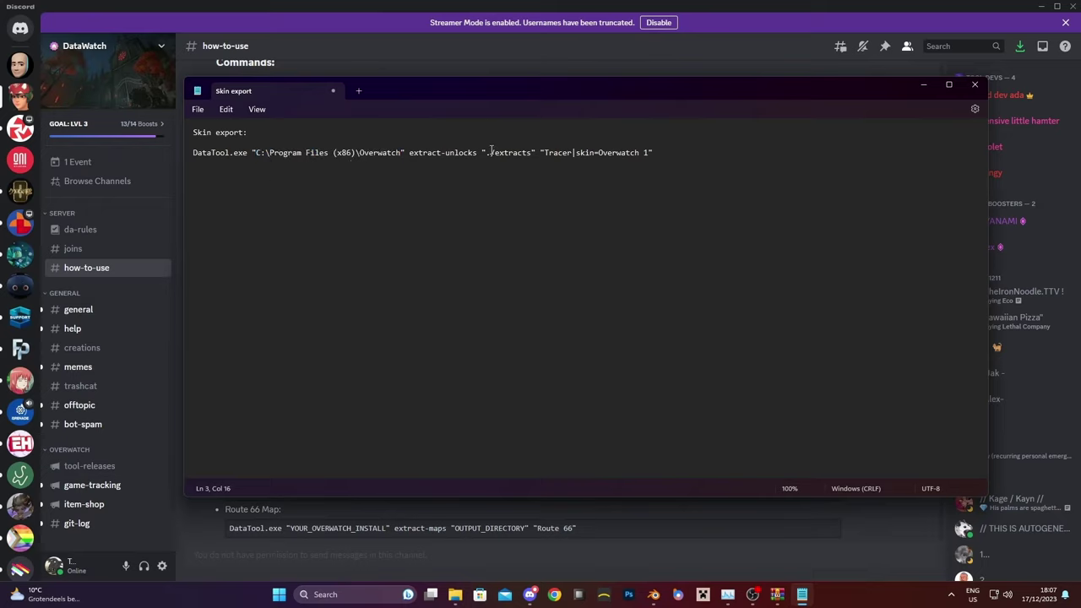
{"action": "left_click_drag", "start_coordinate": [487, 153], "coordinate": [532, 153]}
Open the desktop Overwatch Exports folder in File Explorer and grab its full path
{"action": "left_click", "coordinate": [455, 593]}
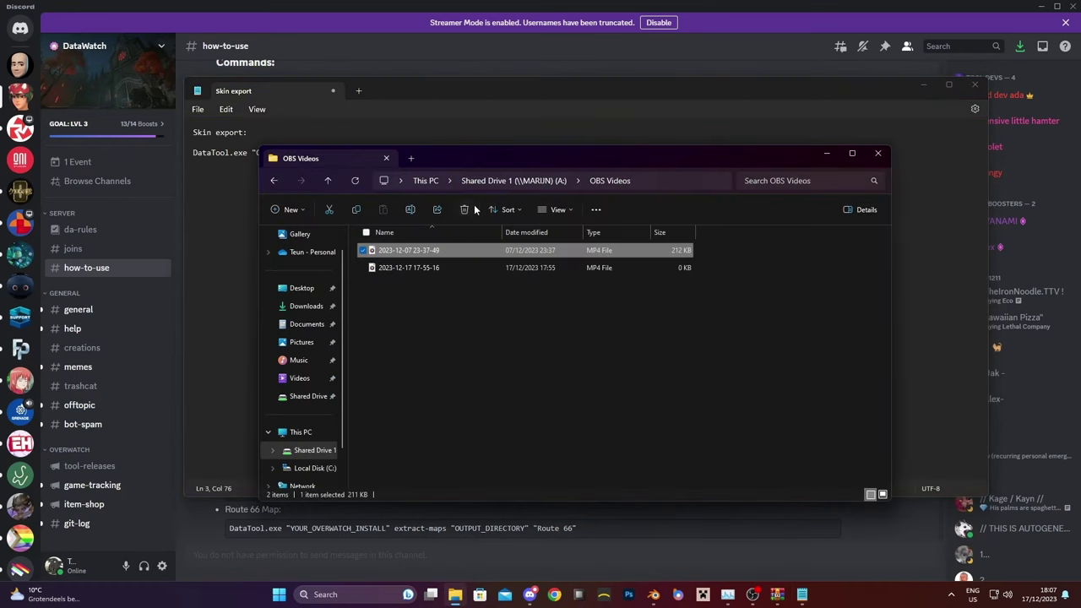
{"action": "left_click", "coordinate": [302, 288]}
{"action": "double_click", "coordinate": [446, 282]}
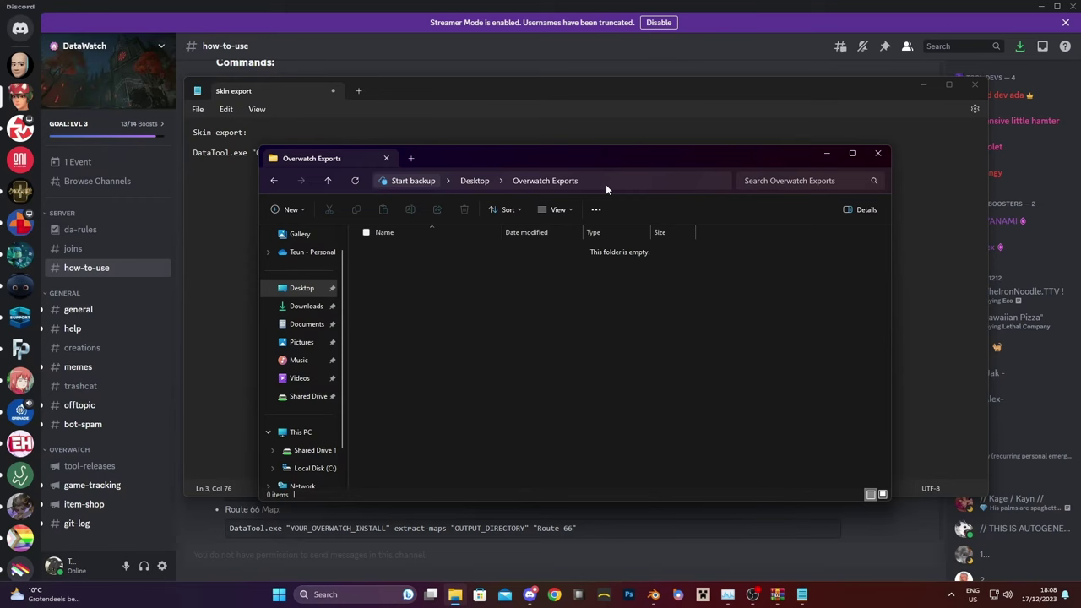
{"action": "left_click", "coordinate": [607, 181]}
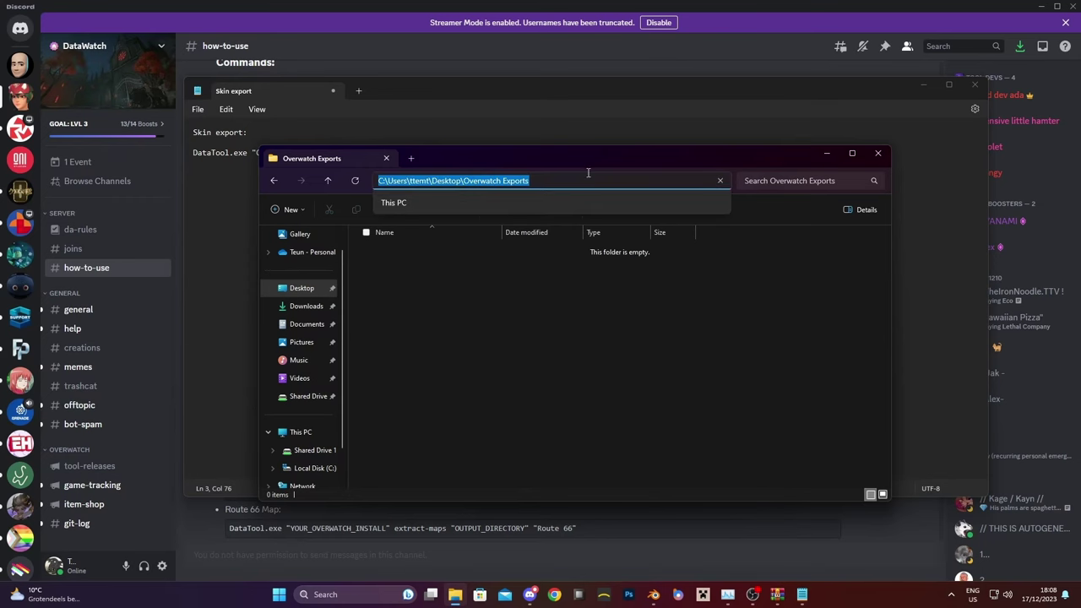
Replace ./extracts in the command with the Overwatch Exports path and select the whole line
{"action": "left_click", "coordinate": [535, 130]}
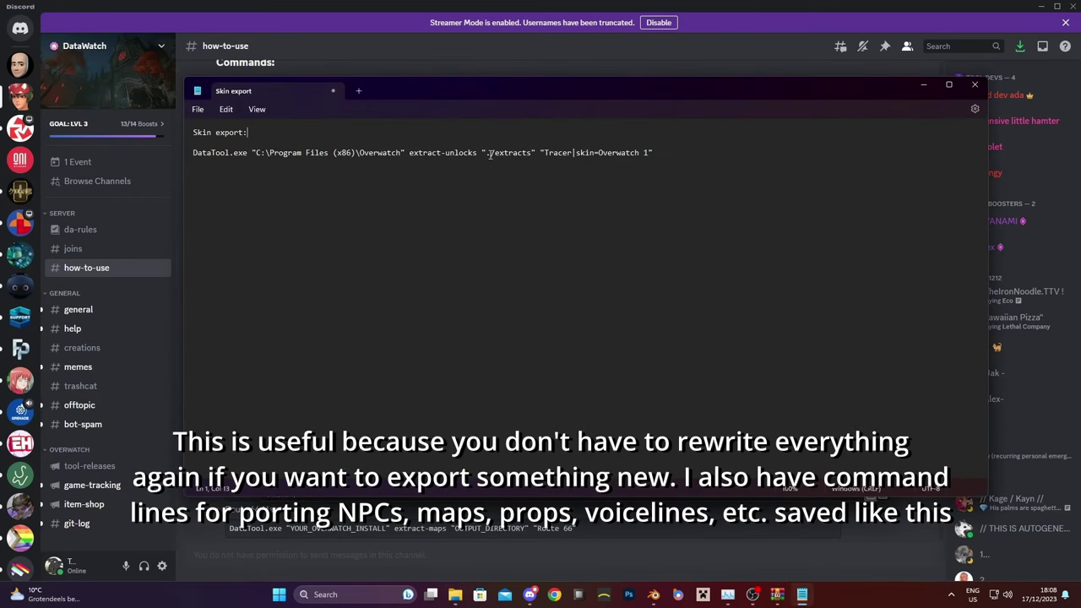
{"action": "left_click_drag", "start_coordinate": [485, 154], "coordinate": [531, 159]}
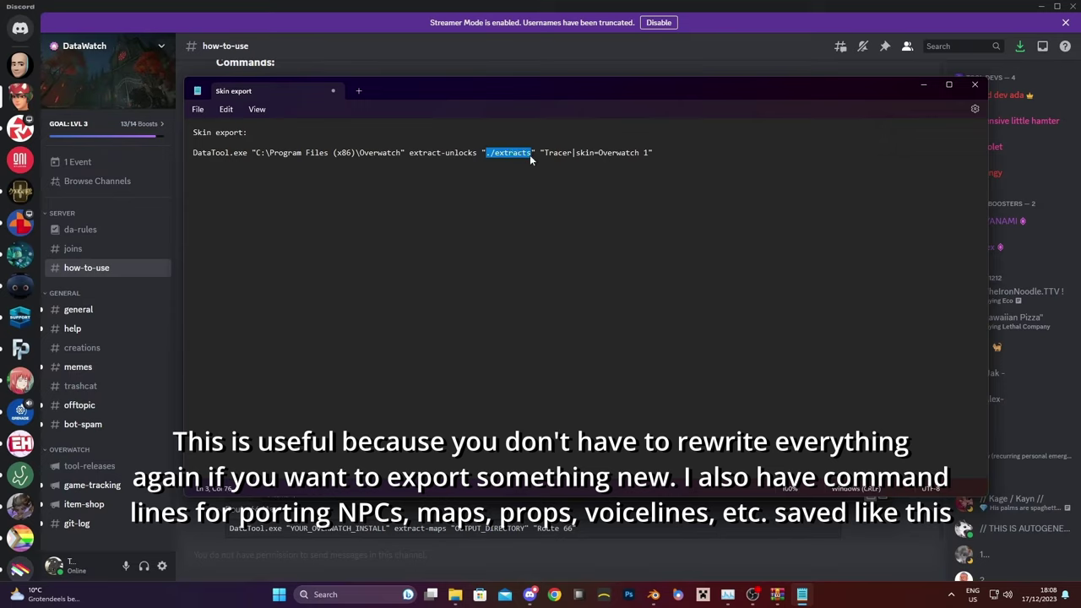
{"action": "key", "text": "ctrl+v"}
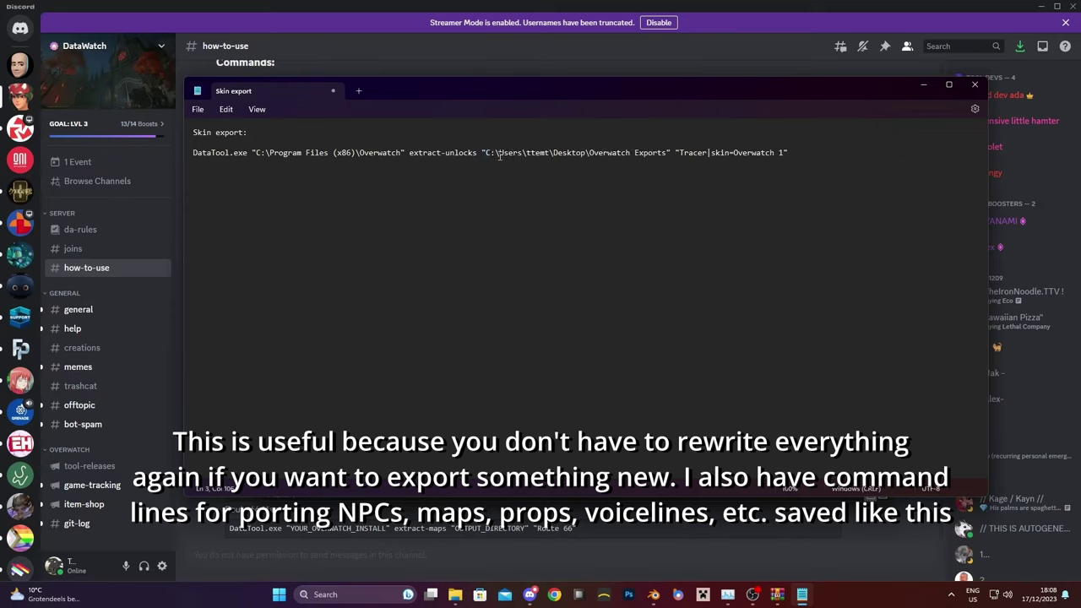
{"action": "left_click", "coordinate": [795, 153]}
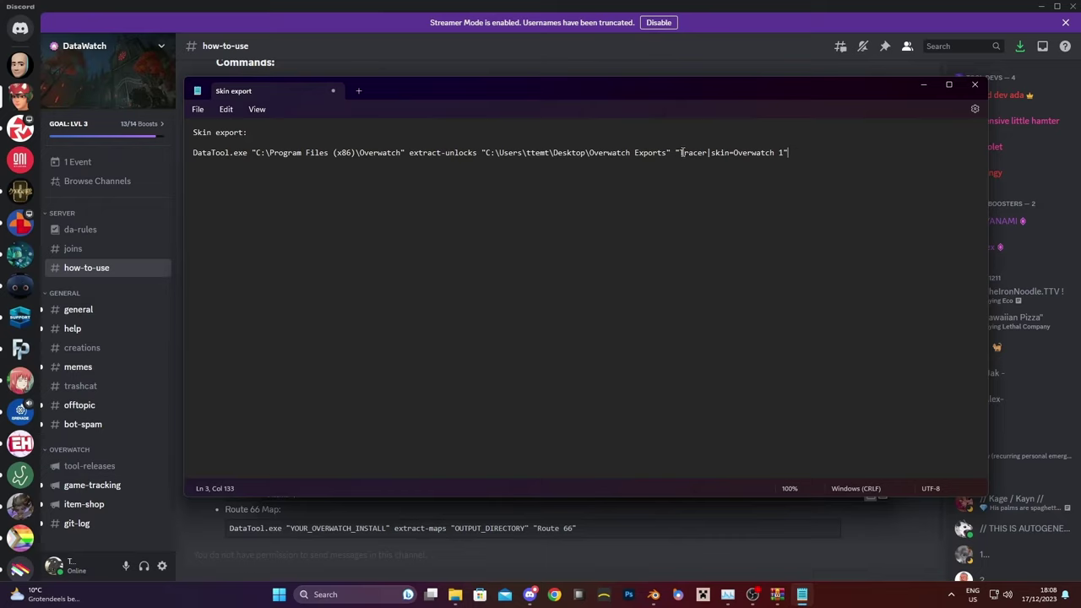
{"action": "triple_click", "coordinate": [791, 153]}
{"action": "key", "text": "ctrl+c"}
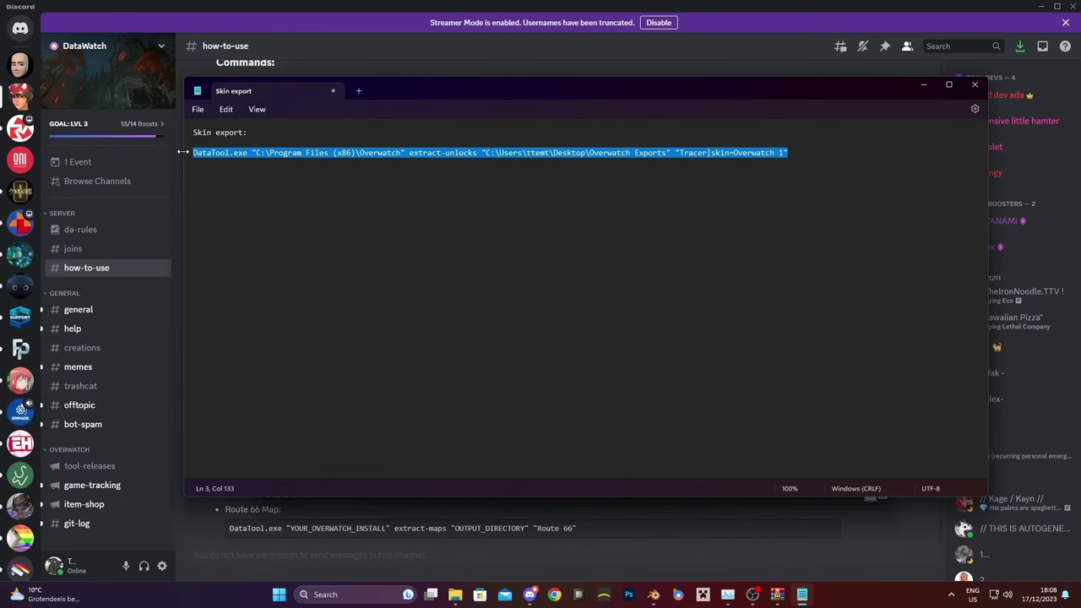
From a Command Prompt in Overwatch DataTool, run extract-unlocks for Tracer's Overwatch 1 skin
{"action": "left_click", "coordinate": [455, 595]}
{"action": "left_click", "coordinate": [475, 180]}
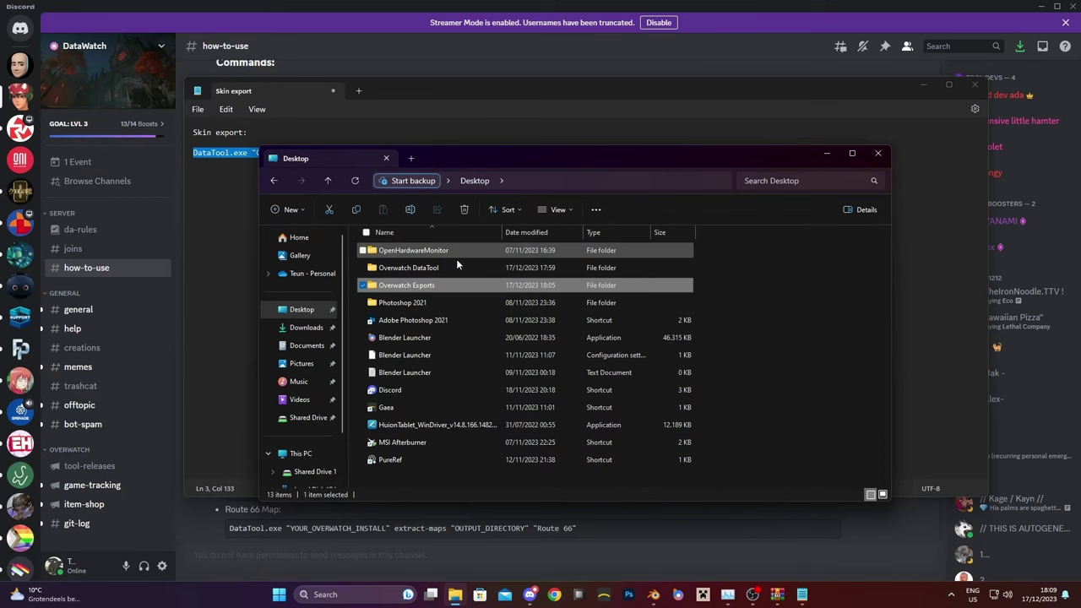
{"action": "double_click", "coordinate": [456, 263]}
{"action": "left_click", "coordinate": [632, 180]}
{"action": "type", "text": "cmd"}
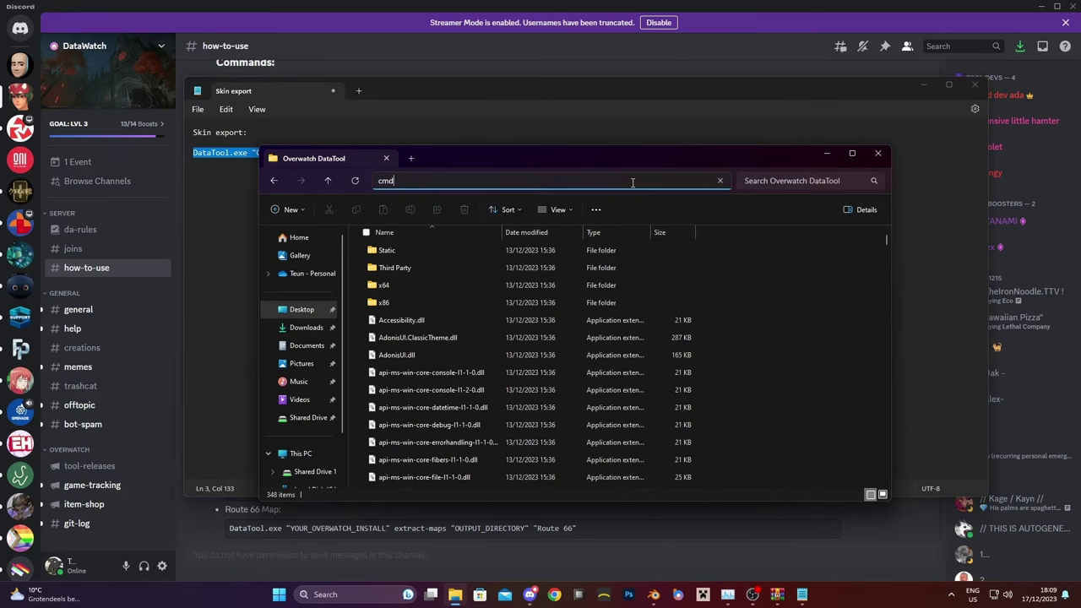
{"action": "key", "text": "Return"}
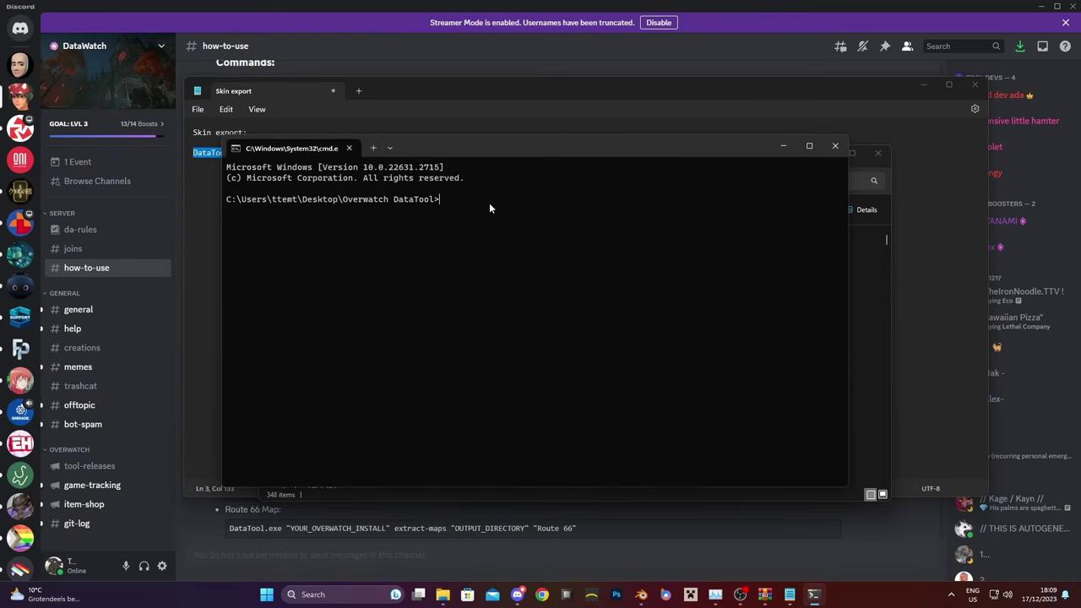
{"action": "key", "text": "ctrl+v"}
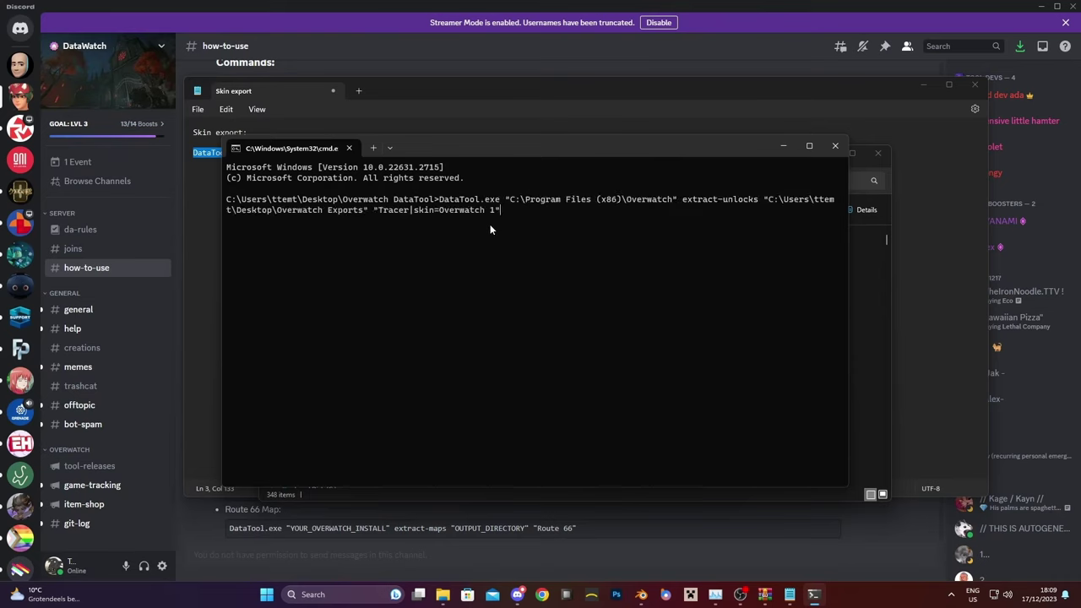
{"action": "key", "text": "Return"}
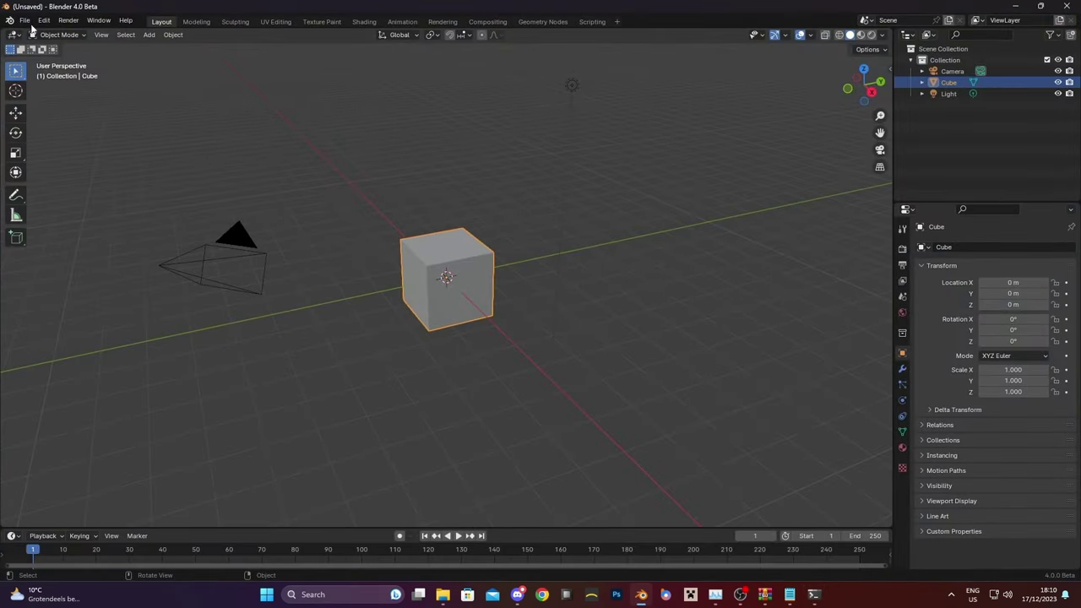
Delete the default camera, cube and light from the Blender scene
{"action": "left_click", "coordinate": [26, 21]}
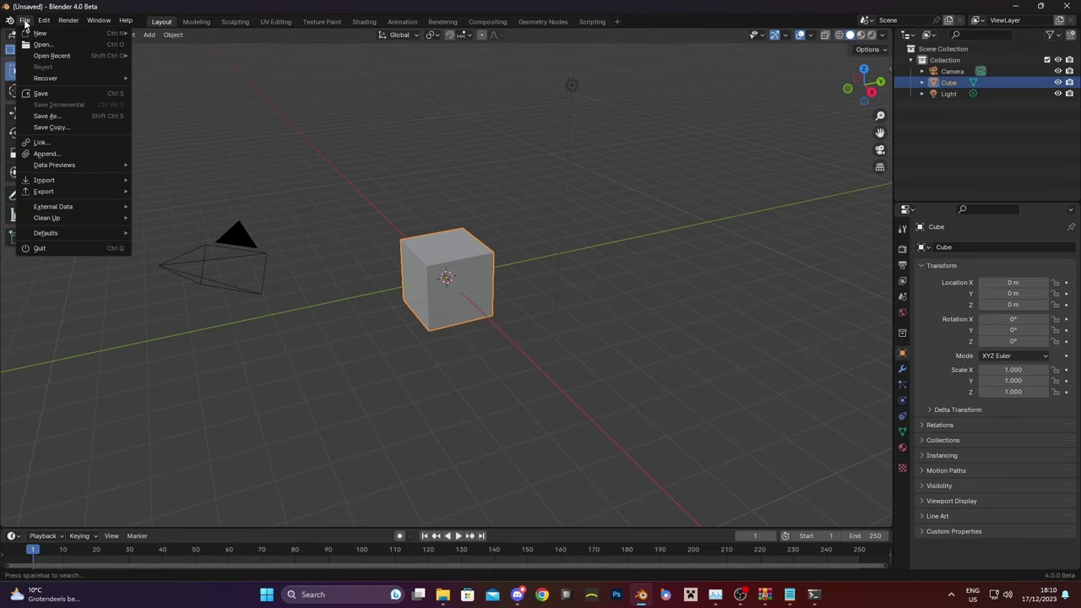
{"action": "middle_click_drag", "start_coordinate": [439, 220], "coordinate": [443, 221]}
{"action": "key", "text": "a"}
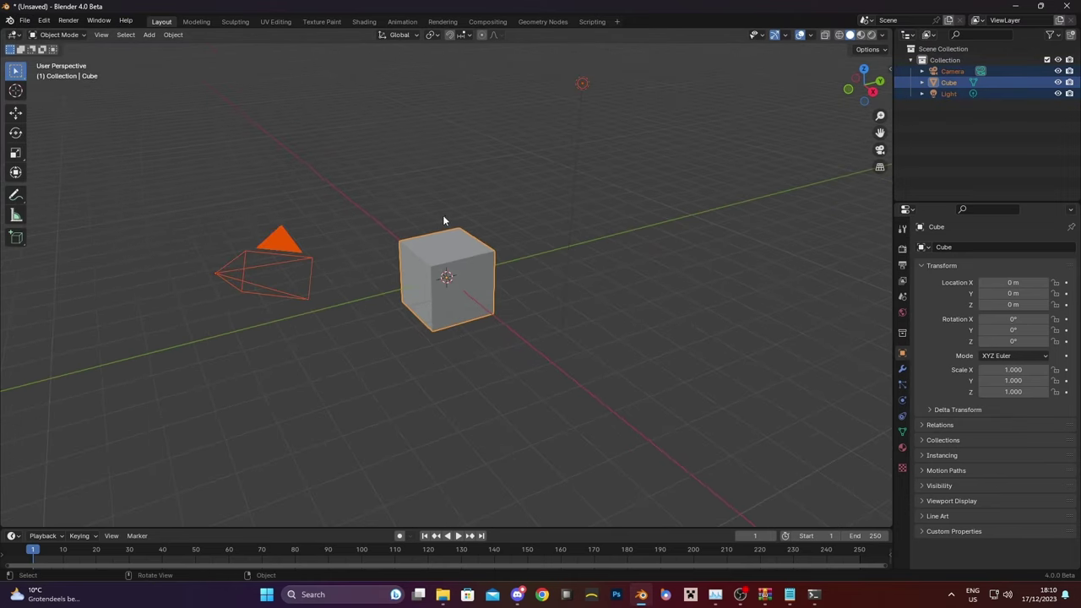
{"action": "key", "text": "x"}
{"action": "left_click", "coordinate": [440, 216]}
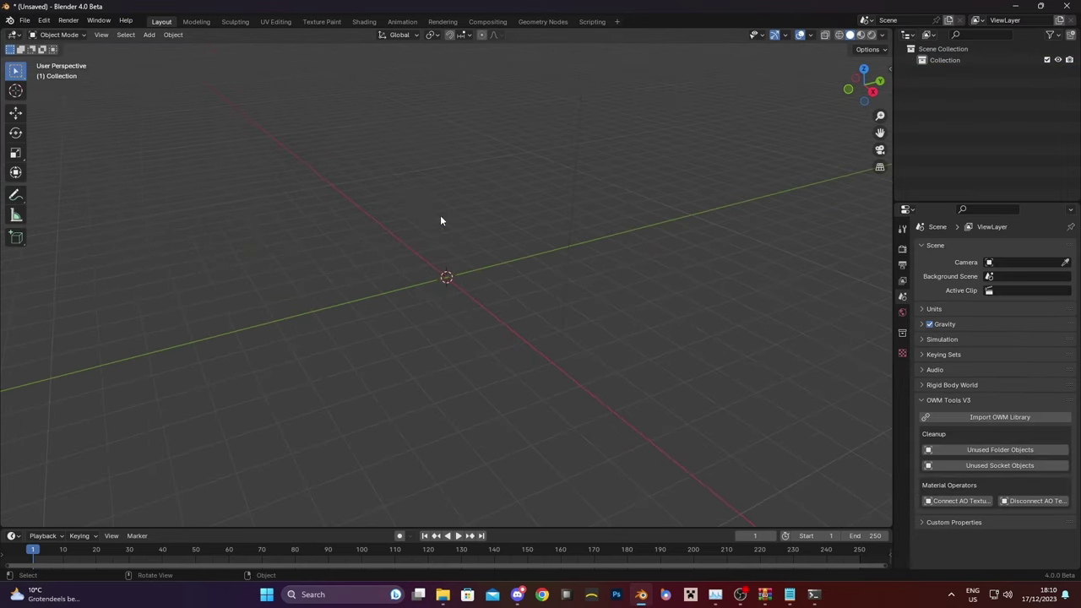
{"action": "left_click", "coordinate": [25, 21]}
{"action": "mouse_move", "coordinate": [50, 180]}
{"action": "mouse_move", "coordinate": [169, 325]}
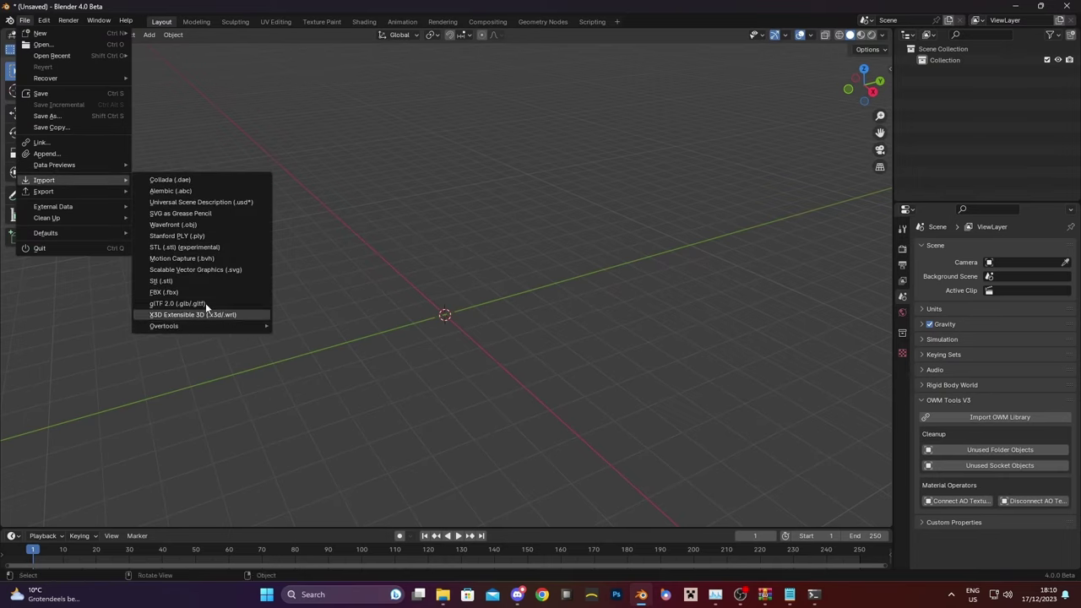
Expand the OWM Import add-on in Preferences and copy the Overwatch Exports folder path
{"action": "left_click", "coordinate": [44, 20]}
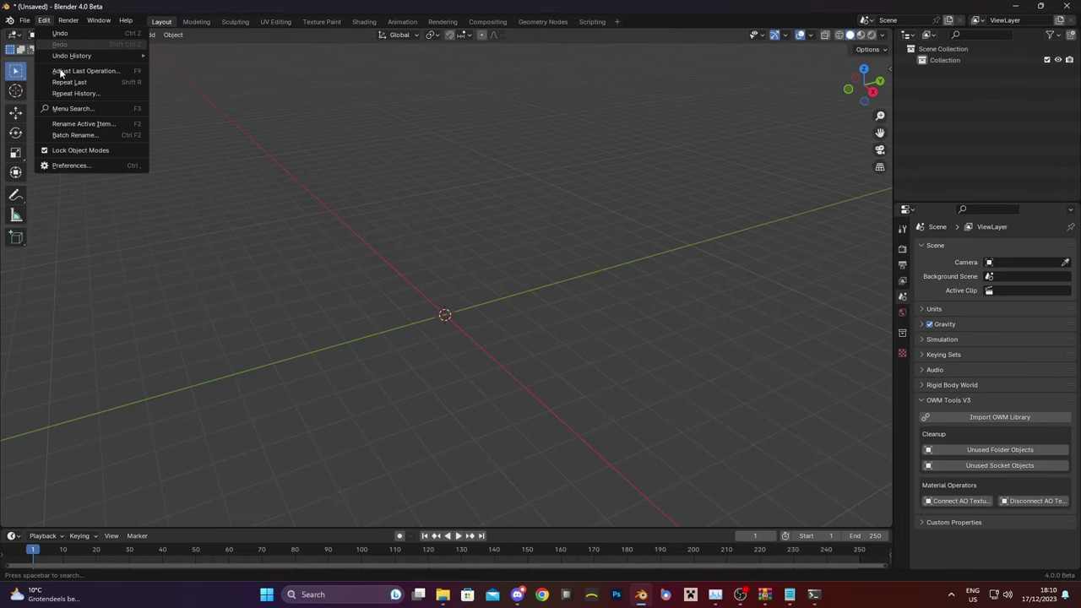
{"action": "left_click", "coordinate": [85, 161]}
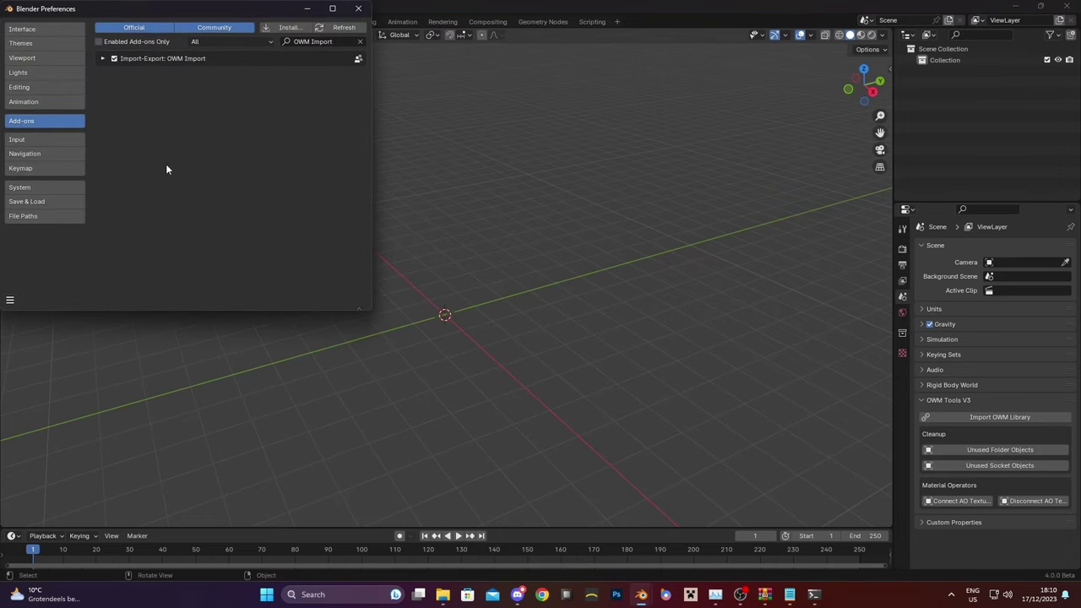
{"action": "left_click", "coordinate": [104, 59]}
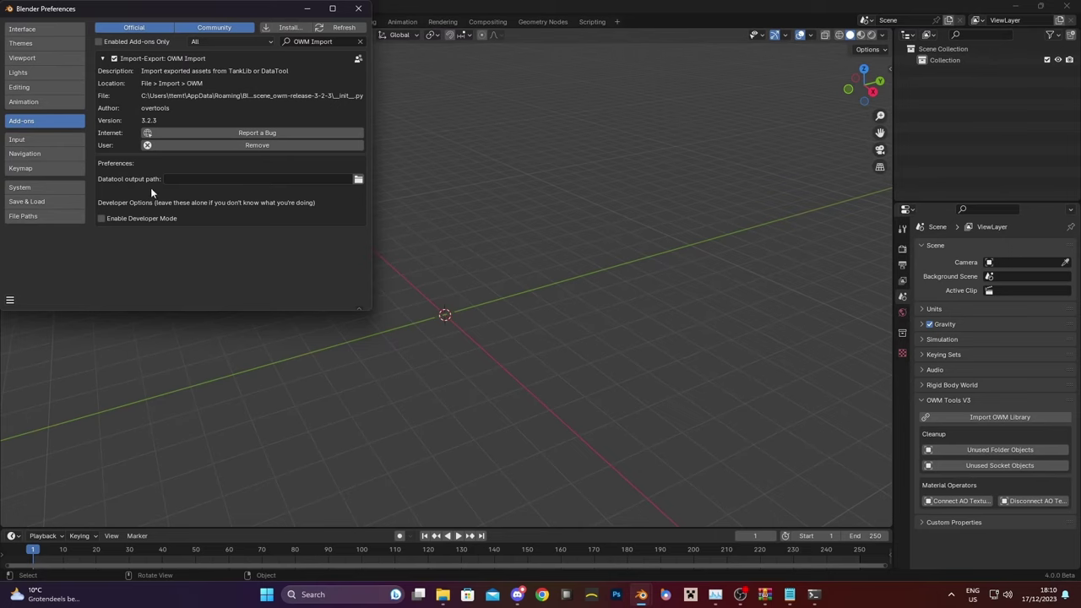
{"action": "left_click", "coordinate": [442, 595]}
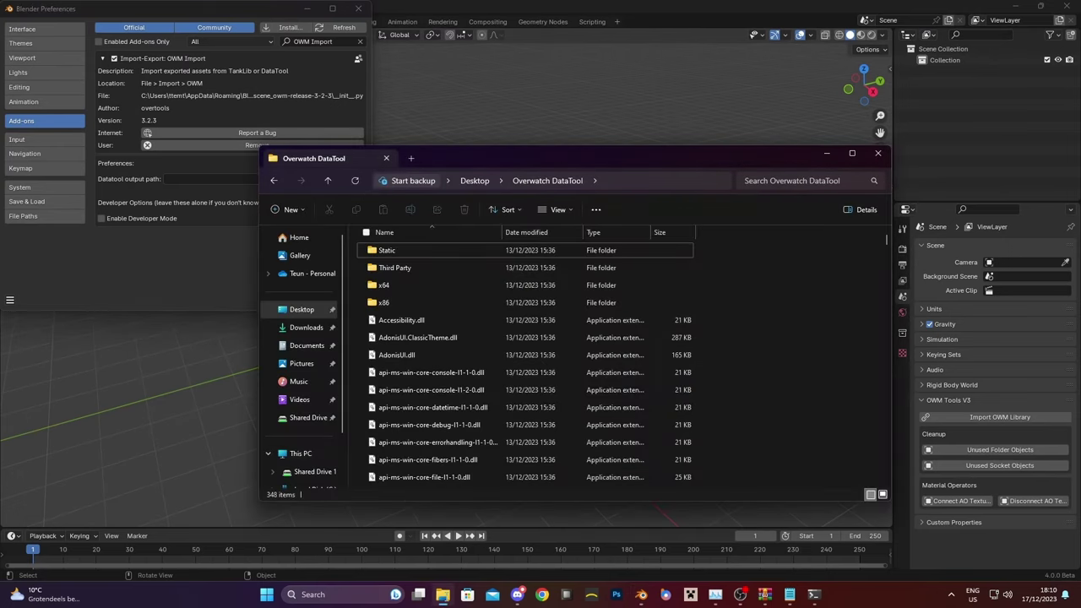
{"action": "left_click", "coordinate": [302, 315]}
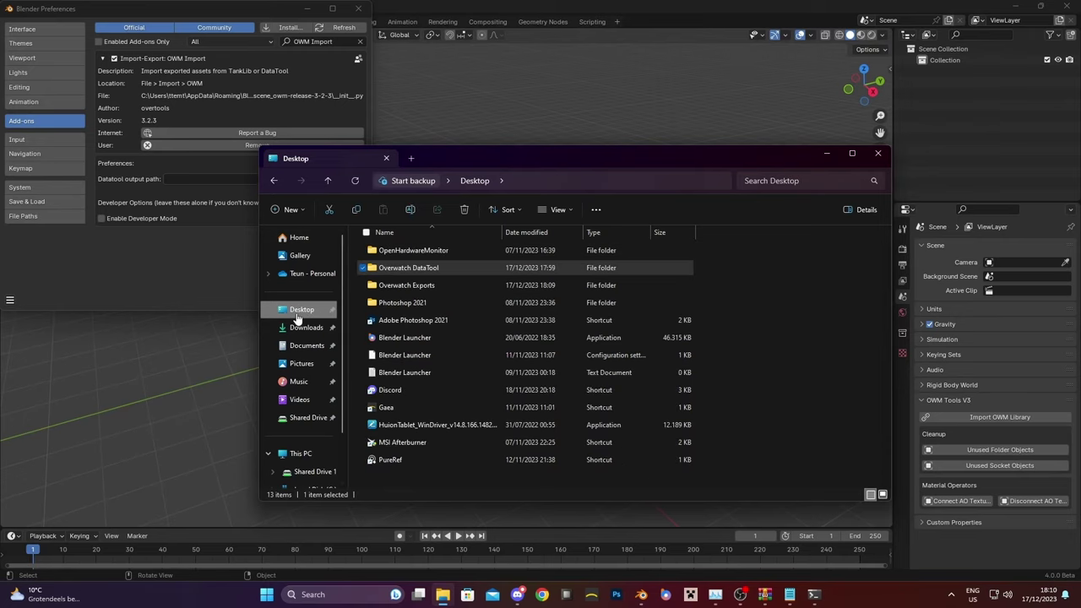
{"action": "double_click", "coordinate": [446, 282]}
{"action": "left_click", "coordinate": [621, 181]}
{"action": "key", "text": "ctrl+c"}
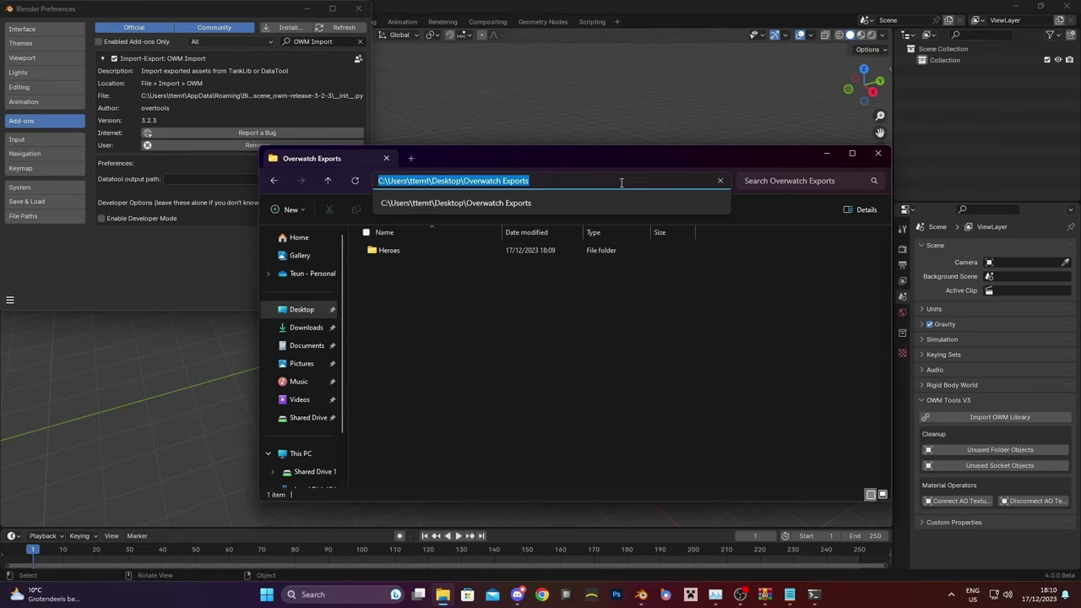
Paste the exports path into OWM Import's Datatool output path and save preferences
{"action": "left_click", "coordinate": [207, 181]}
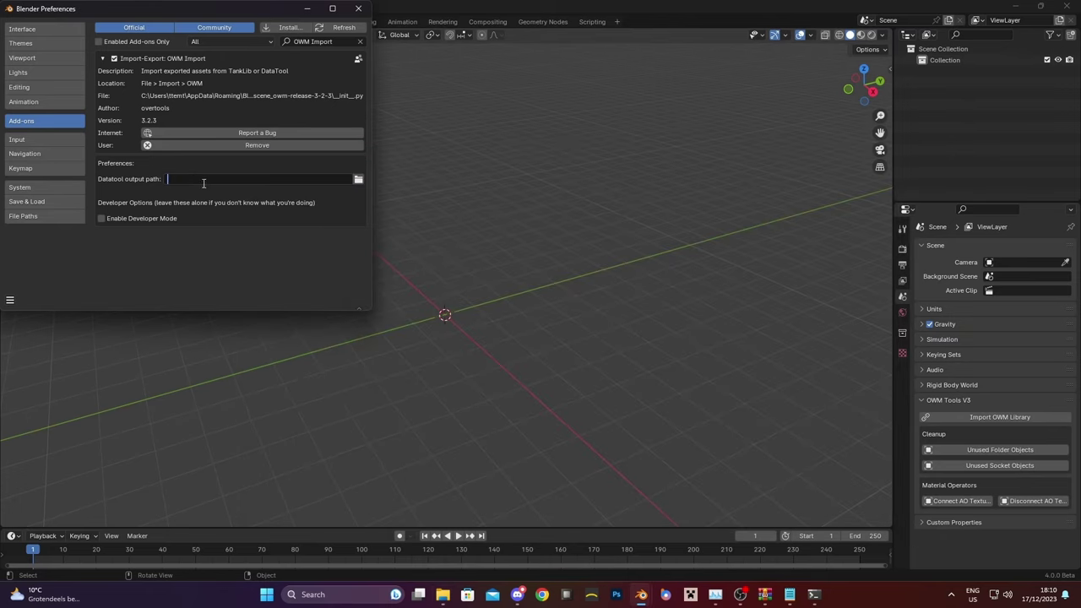
{"action": "key", "text": "ctrl+v"}
{"action": "left_click", "coordinate": [10, 300]}
{"action": "left_click", "coordinate": [49, 261]}
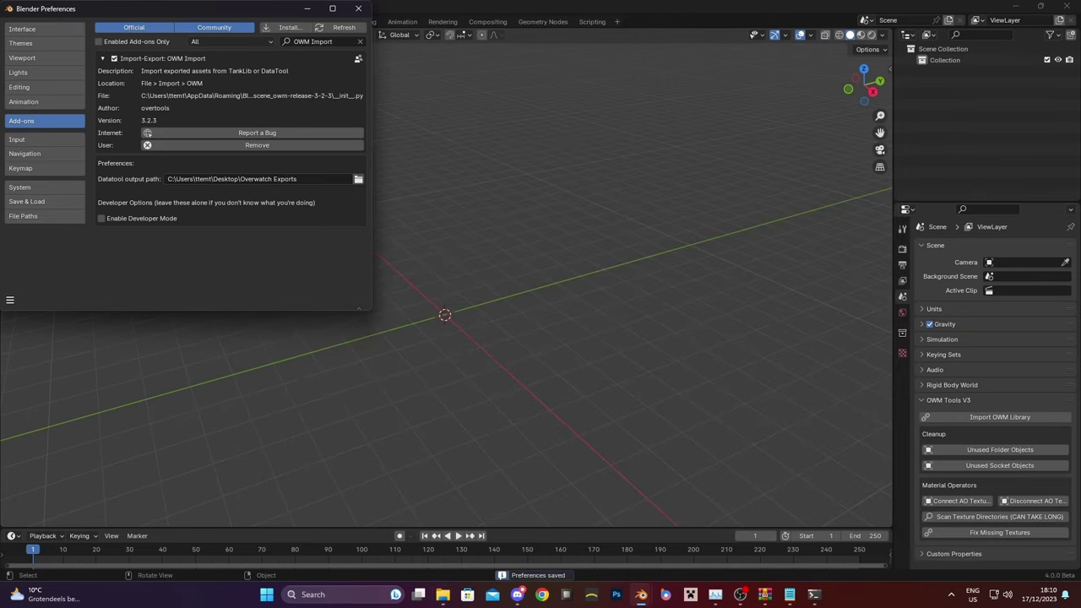
{"action": "left_click", "coordinate": [358, 8]}
Import Hero Skin via Overtools with Hero Tracer, Skin Overwatch 1, Entity Gameplay3P
{"action": "left_click", "coordinate": [25, 19]}
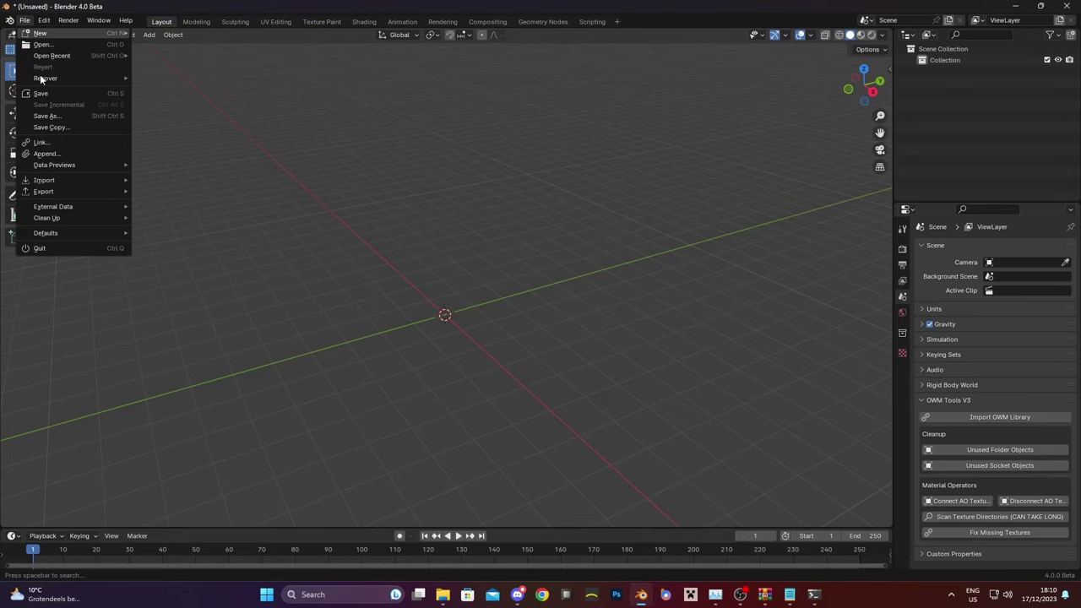
{"action": "mouse_move", "coordinate": [69, 179]}
{"action": "mouse_move", "coordinate": [237, 326]}
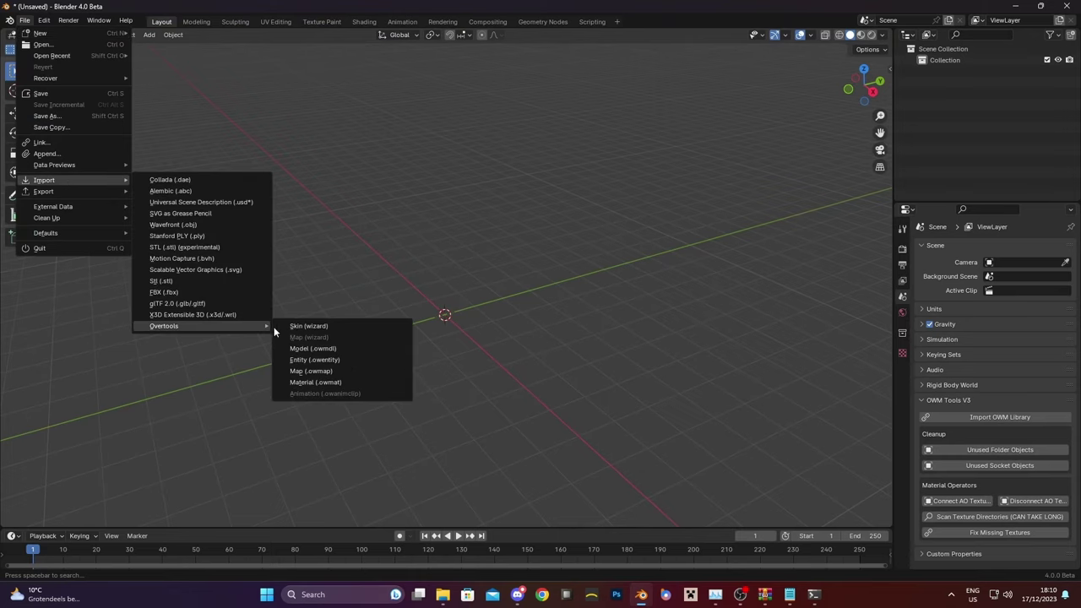
{"action": "left_click", "coordinate": [343, 331]}
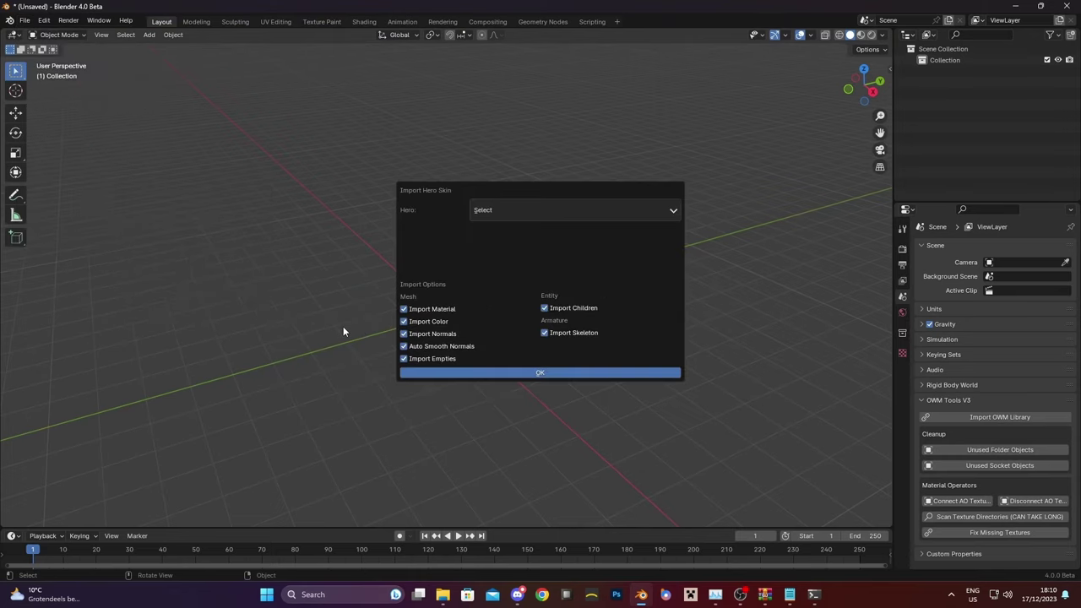
{"action": "left_click", "coordinate": [530, 208]}
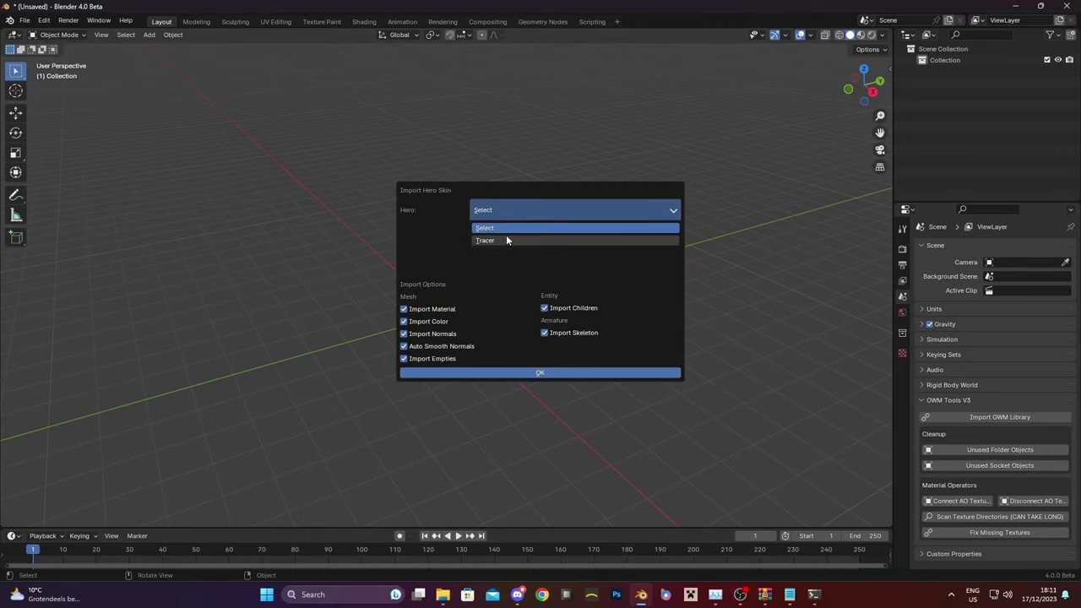
{"action": "left_click", "coordinate": [504, 241]}
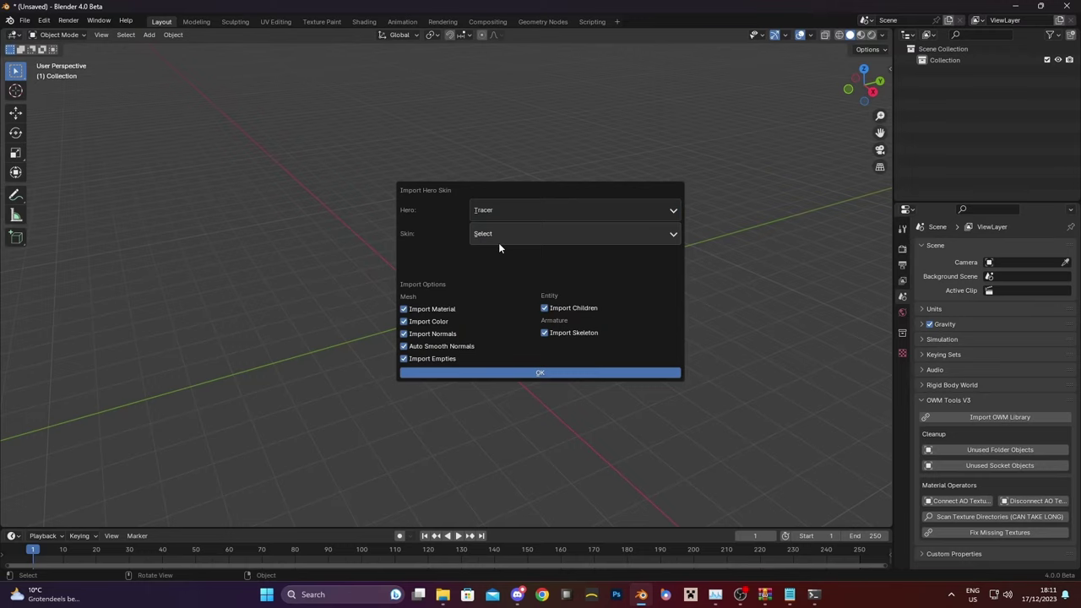
{"action": "left_click", "coordinate": [503, 239]}
{"action": "left_click", "coordinate": [509, 263]}
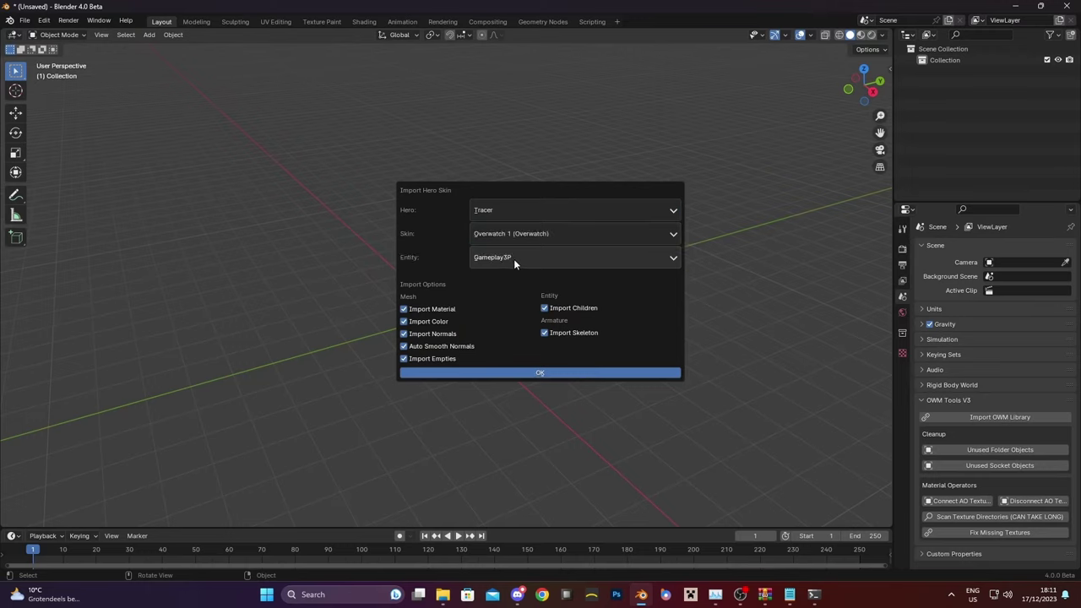
{"action": "left_click", "coordinate": [507, 260]}
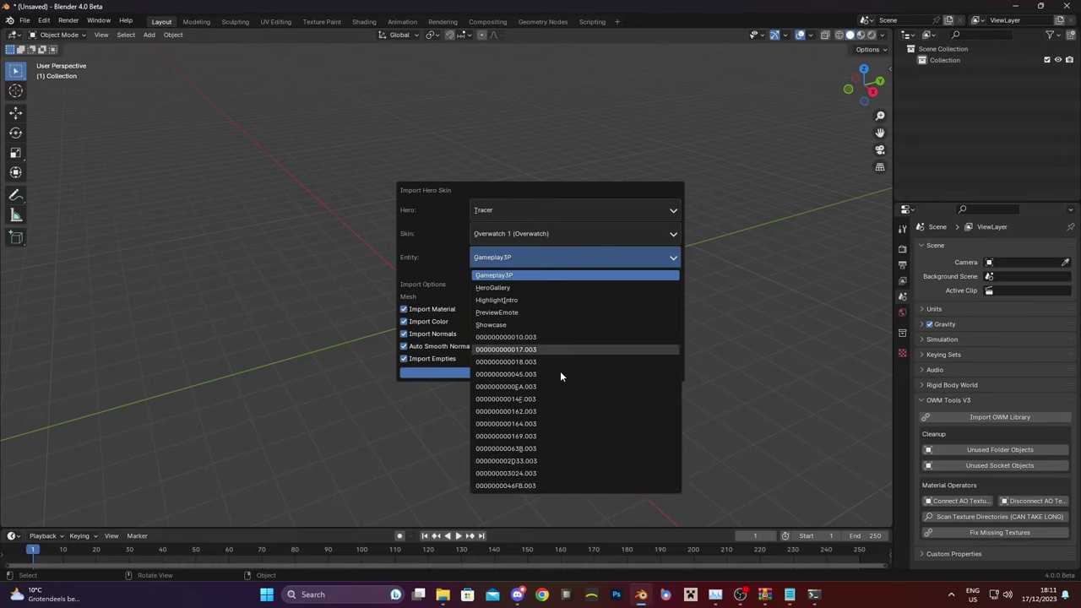
{"action": "left_click", "coordinate": [521, 263]}
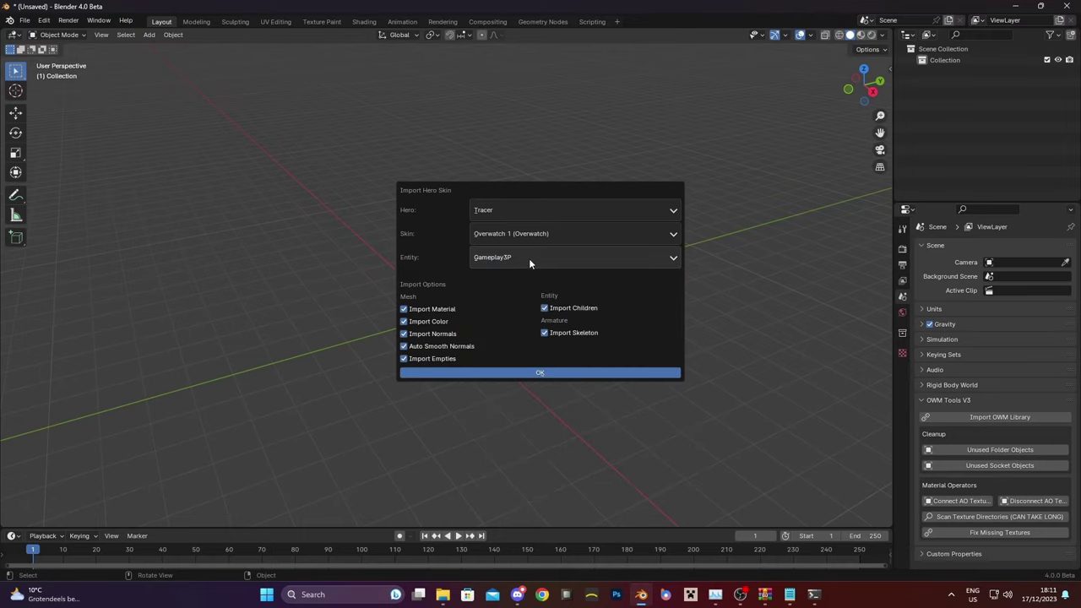
{"action": "left_click", "coordinate": [520, 374]}
Turn off viewport overlays and set Solid shading colour to Texture
{"action": "middle_click_drag", "start_coordinate": [520, 374], "coordinate": [667, 155]}
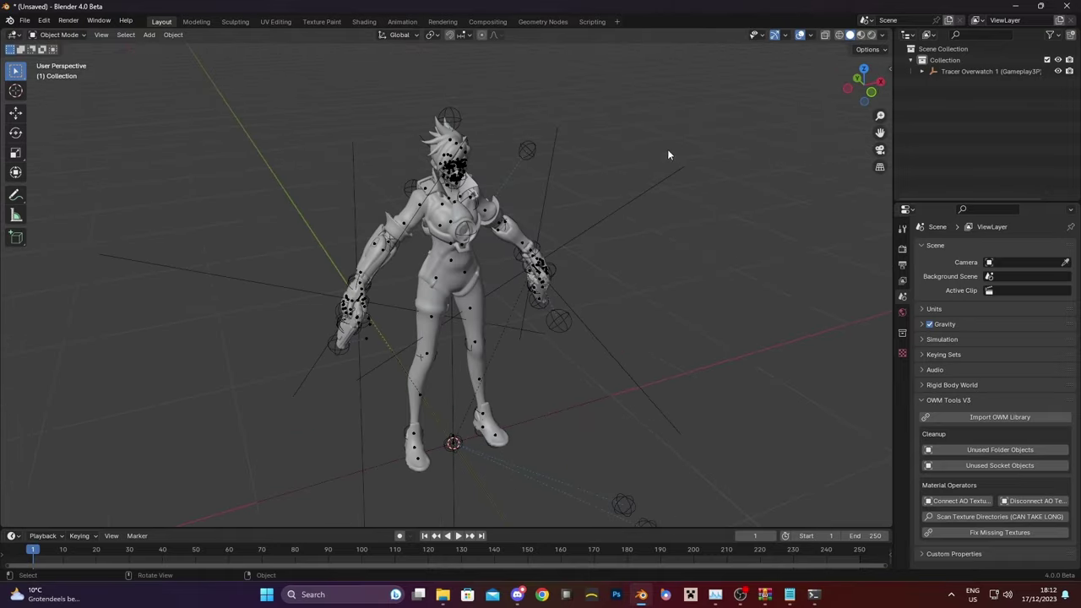
{"action": "left_click", "coordinate": [799, 35]}
{"action": "middle_click_drag", "start_coordinate": [480, 183], "coordinate": [589, 183]}
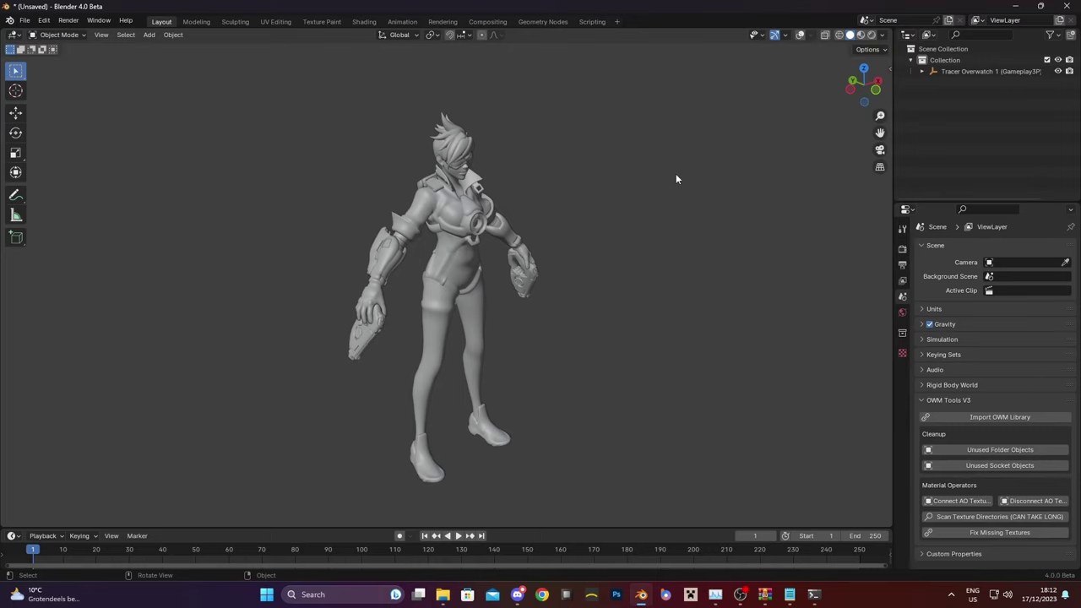
{"action": "left_click", "coordinate": [882, 35]}
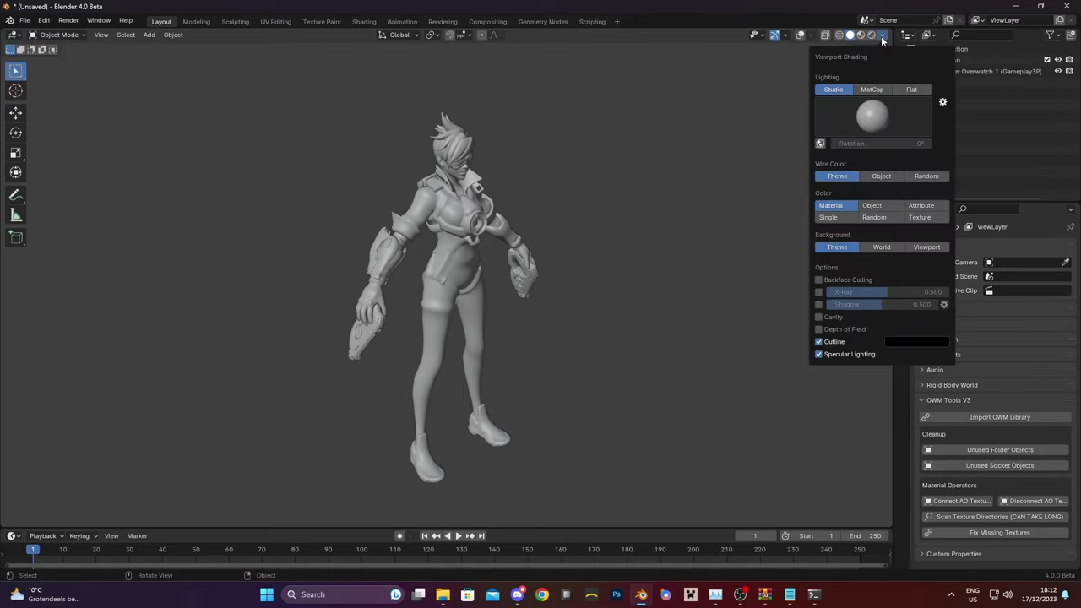
{"action": "left_click", "coordinate": [919, 217]}
{"action": "scroll", "coordinate": [468, 266], "scroll_direction": "up", "scroll_amount": 4}
{"action": "scroll", "coordinate": [468, 266], "scroll_direction": "down", "scroll_amount": 4}
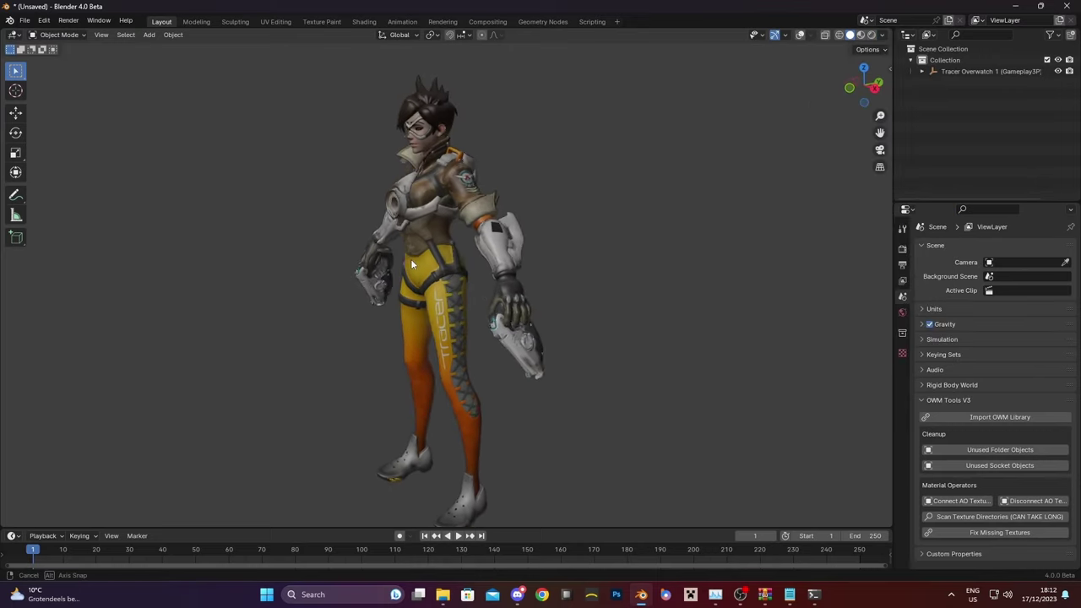
{"action": "middle_click_drag", "start_coordinate": [456, 270], "coordinate": [519, 289]}
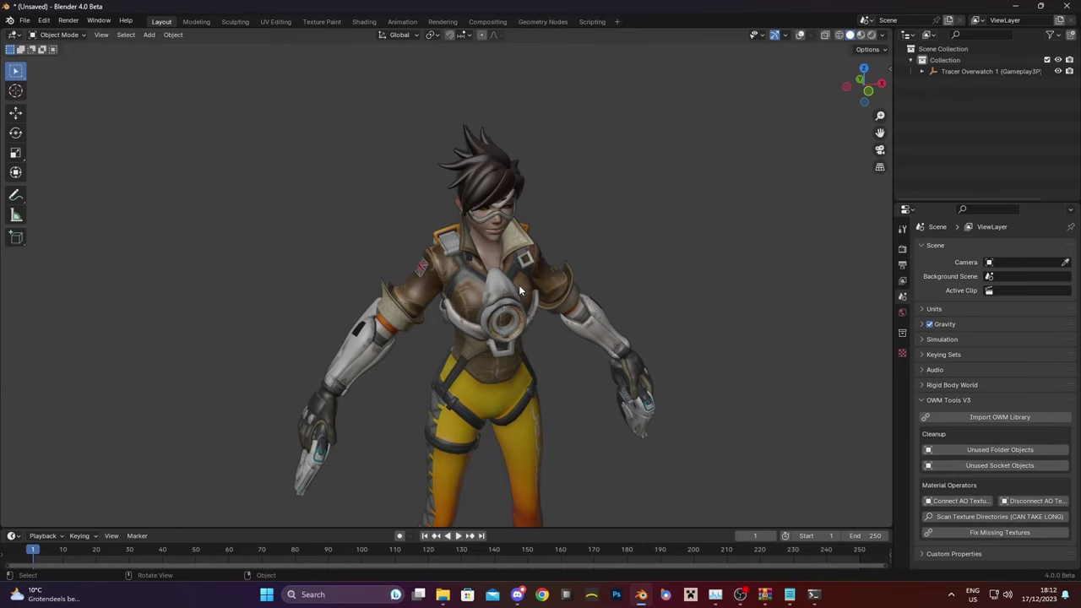
Switch to Material Preview shading and orbit a full turn around Tracer
{"action": "left_click", "coordinate": [882, 35]}
{"action": "key", "text": "z"}
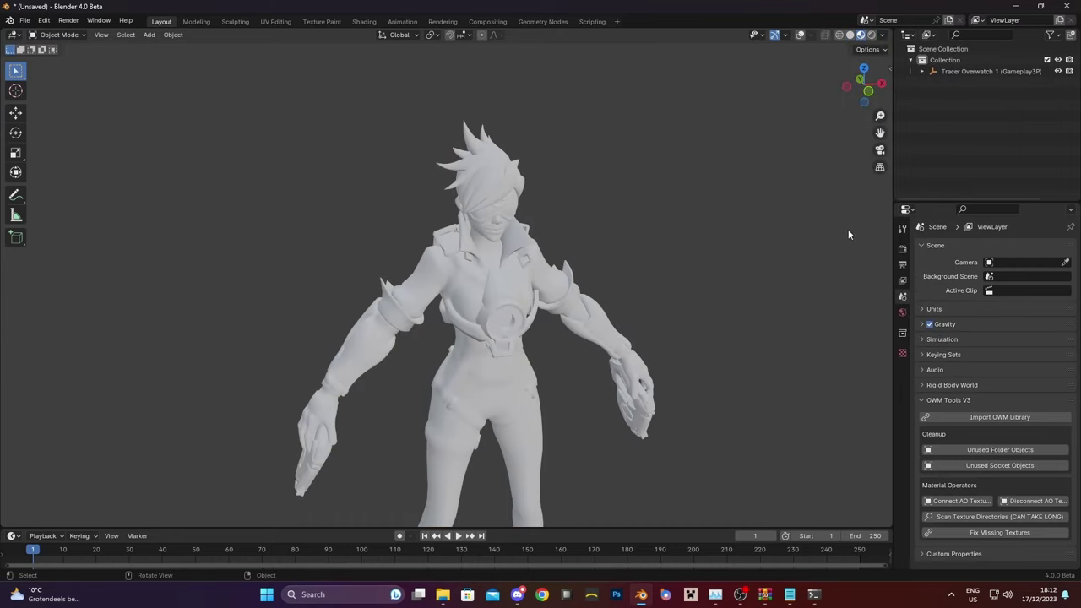
{"action": "left_click", "coordinate": [883, 34]}
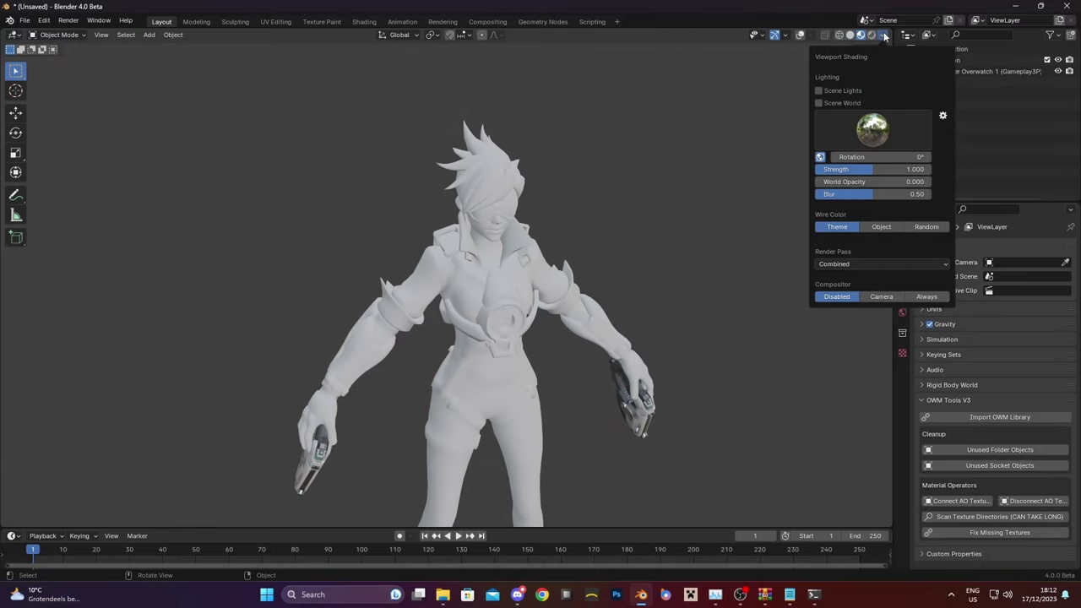
{"action": "mouse_move", "coordinate": [841, 58]}
{"action": "middle_mouse_down"}
{"action": "mouse_move", "coordinate": [616, 318]}
{"action": "mouse_move", "coordinate": [639, 319]}
{"action": "middle_mouse_up"}
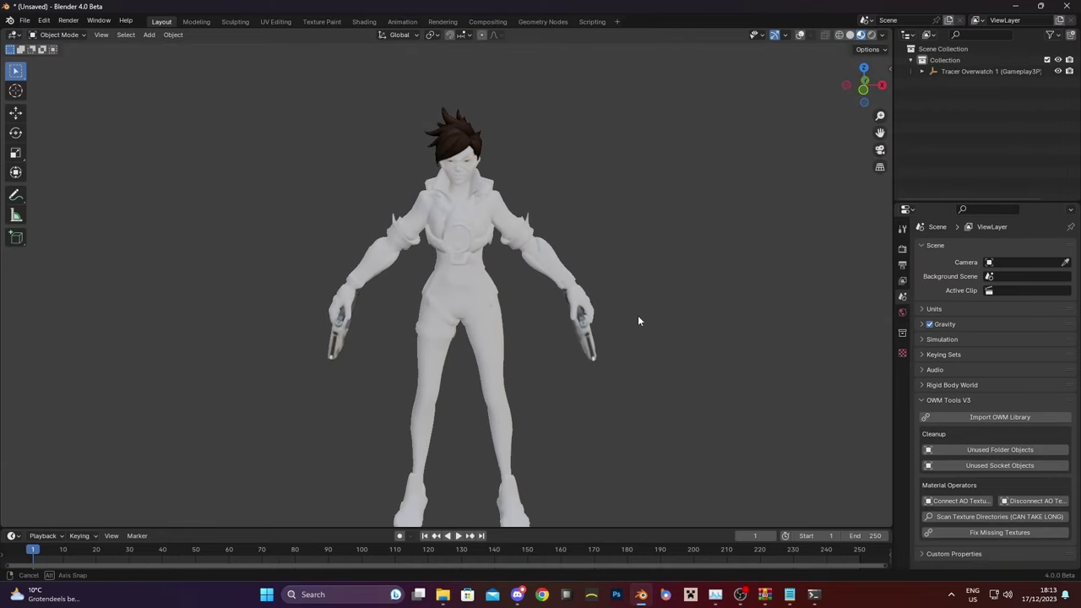
{"action": "scroll", "coordinate": [617, 336], "scroll_direction": "up", "scroll_amount": 1}
{"action": "scroll", "coordinate": [556, 342], "scroll_direction": "up", "scroll_amount": 1}
{"action": "key", "text": "z"}
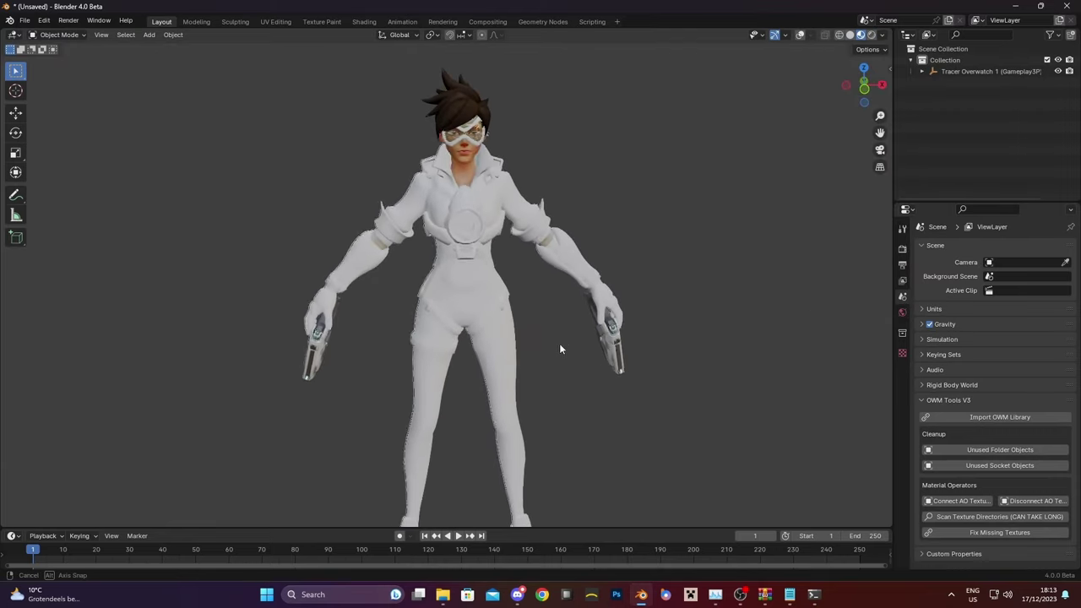
{"action": "middle_click_drag", "start_coordinate": [561, 345], "coordinate": [127, 413]}
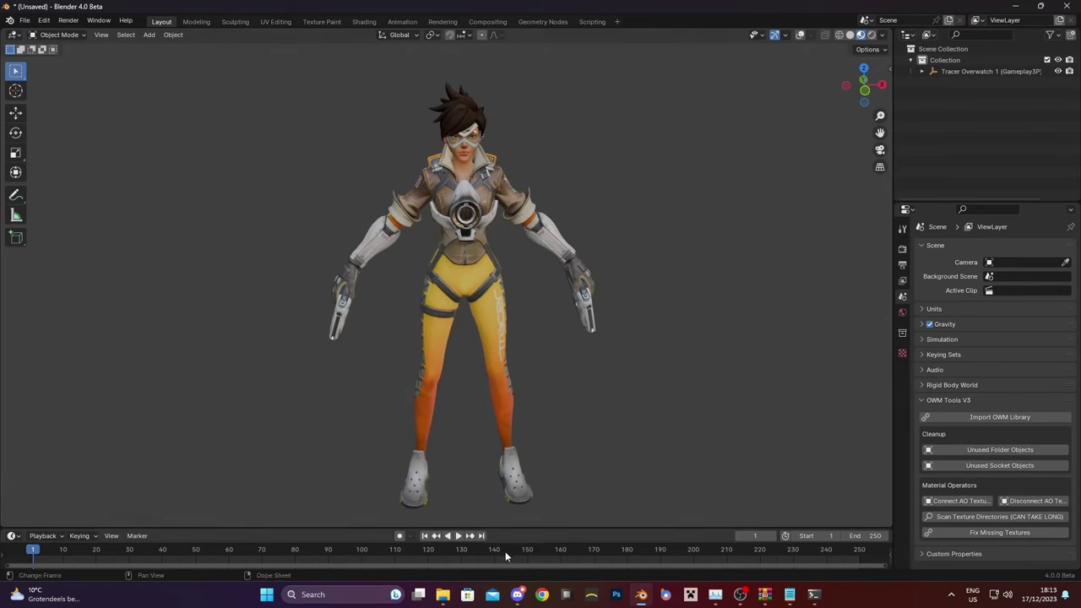
Switch to Discord and scroll through the #how-to-use guide
{"action": "left_click", "coordinate": [517, 594]}
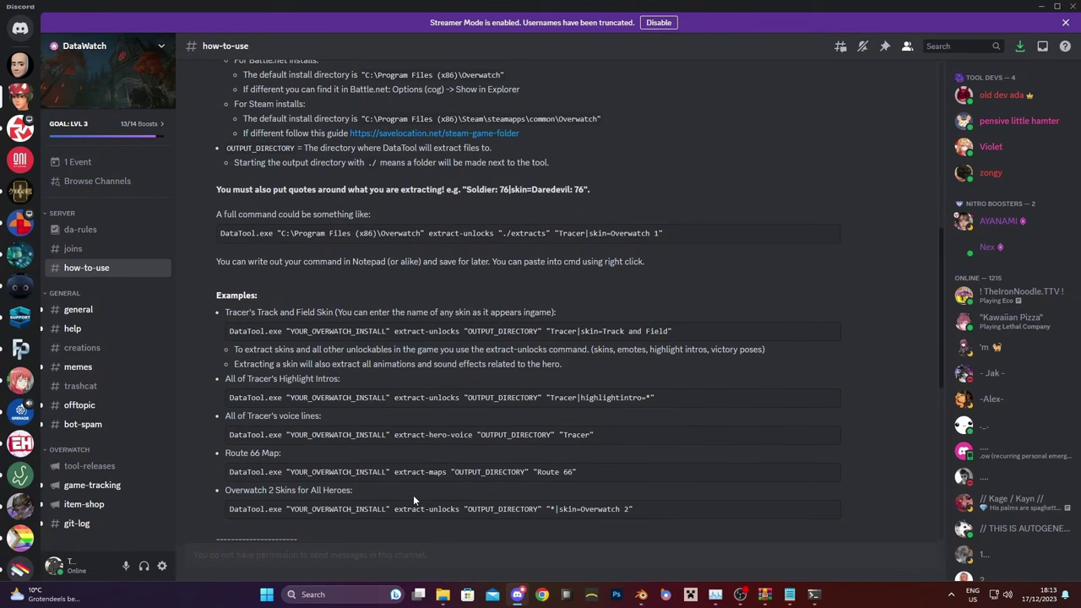
{"action": "scroll", "coordinate": [413, 500], "scroll_direction": "down", "scroll_amount": 3}
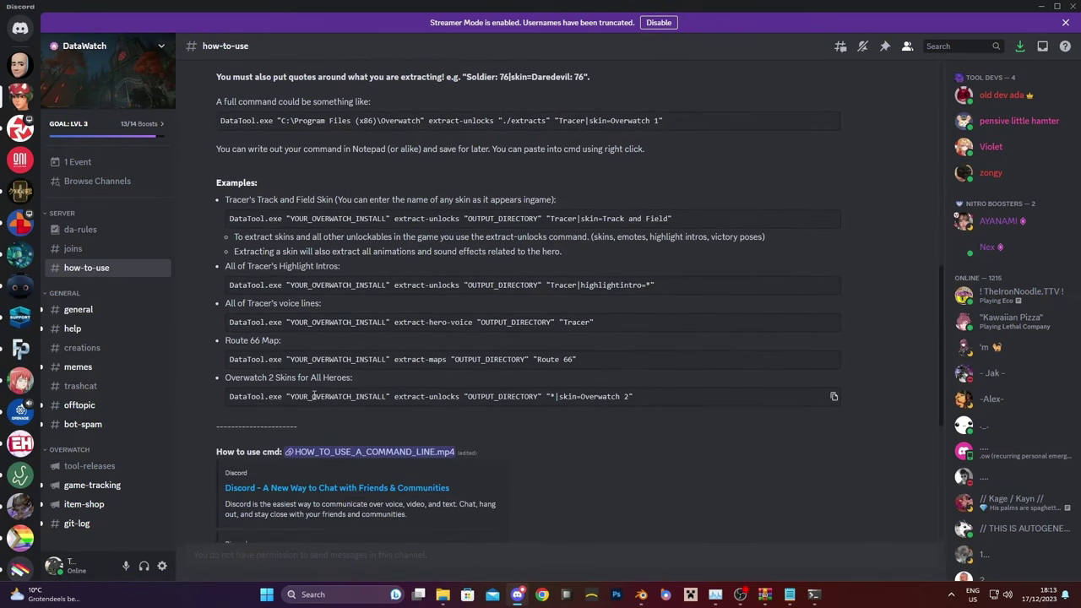
{"action": "scroll", "coordinate": [310, 412], "scroll_direction": "up", "scroll_amount": 2}
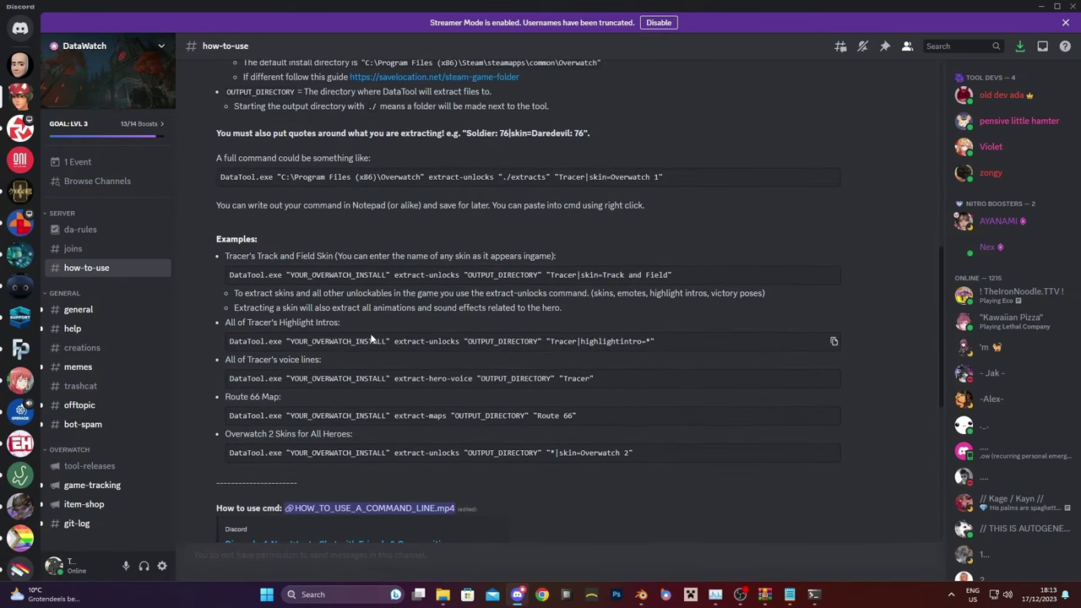
{"action": "scroll", "coordinate": [370, 338], "scroll_direction": "up", "scroll_amount": 5}
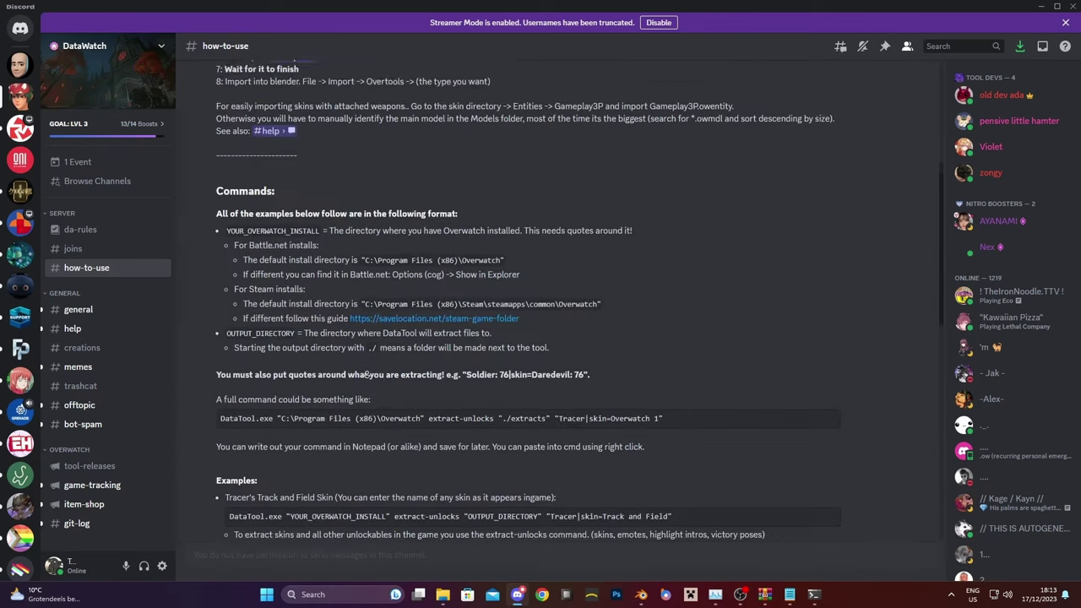
{"action": "scroll", "coordinate": [385, 346], "scroll_direction": "down", "scroll_amount": 5}
{"action": "scroll", "coordinate": [386, 338], "scroll_direction": "down", "scroll_amount": 4}
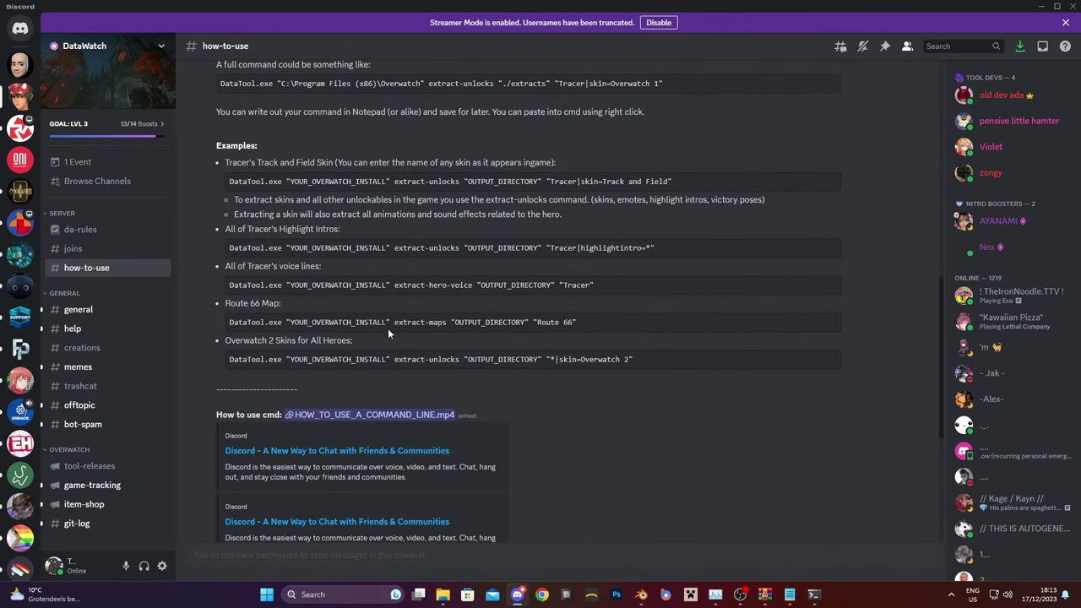
Browse the #general and #creations channels, ending in #help
{"action": "left_click", "coordinate": [107, 311]}
{"action": "left_click", "coordinate": [98, 348]}
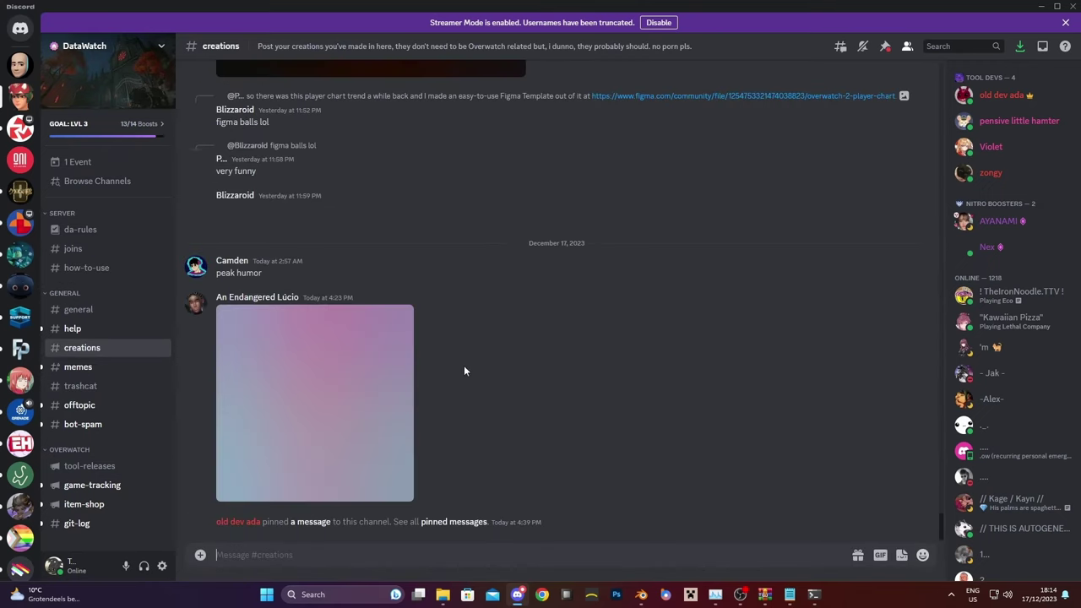
{"action": "scroll", "coordinate": [485, 406], "scroll_direction": "up", "scroll_amount": 3}
{"action": "left_click", "coordinate": [112, 331]}
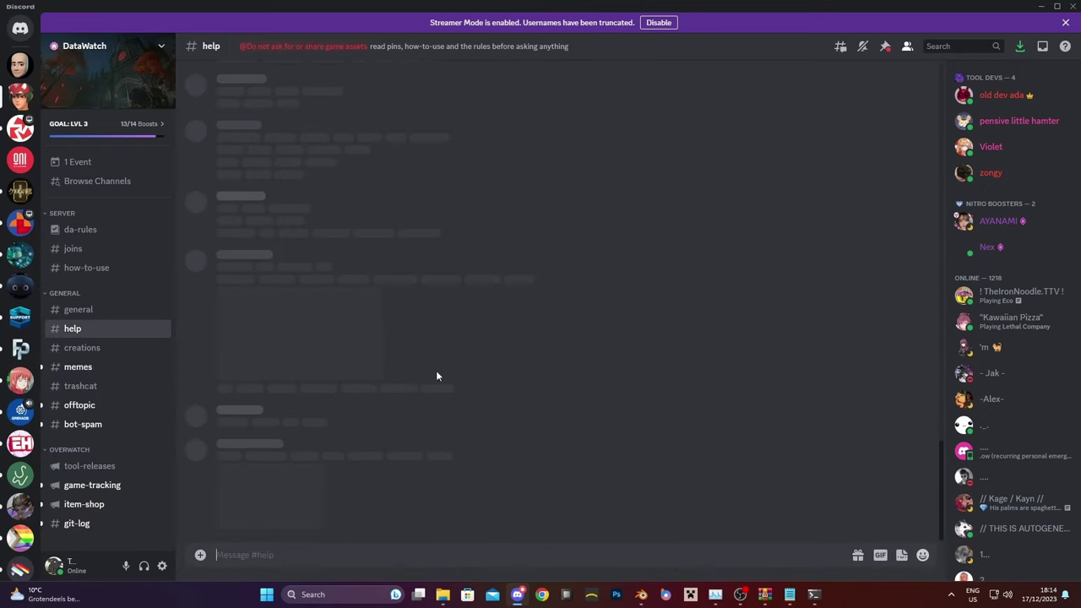
{"action": "scroll", "coordinate": [477, 426], "scroll_direction": "up", "scroll_amount": 3}
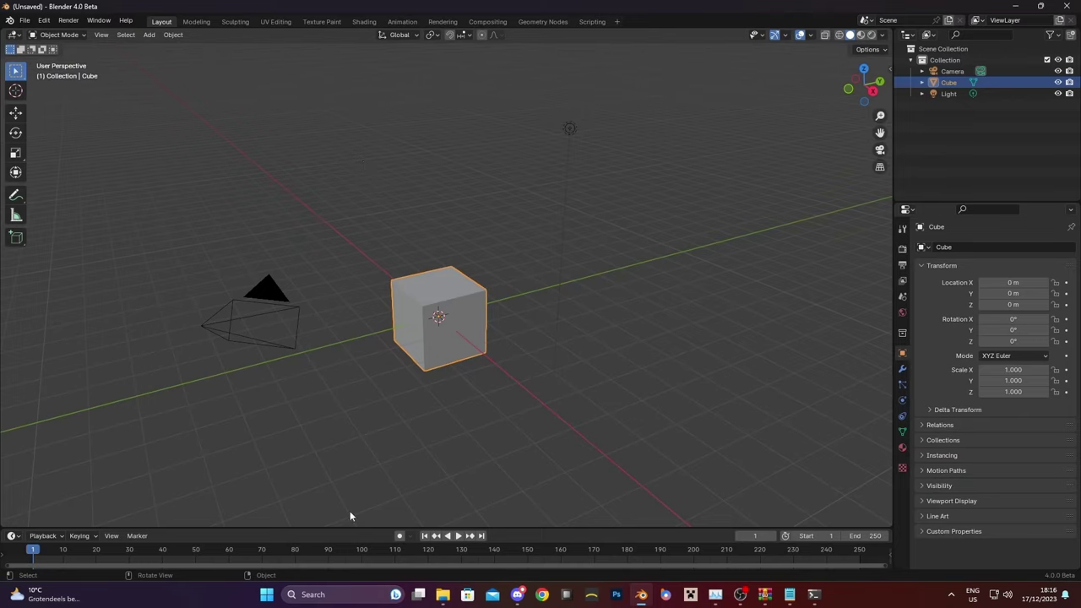
Switch from Blender back to Discord's #how-to-use channel
{"action": "left_click", "coordinate": [517, 593]}
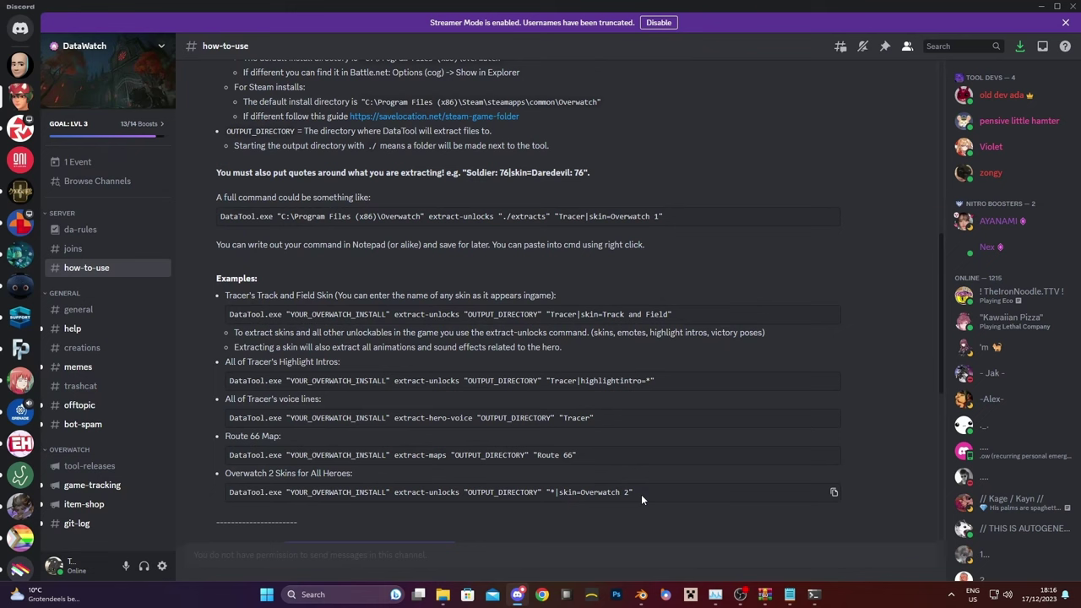
Copy the Overwatch 2 all-heroes example command and paste it below the Tracer command
{"action": "scroll", "coordinate": [641, 510], "scroll_direction": "down", "scroll_amount": 3}
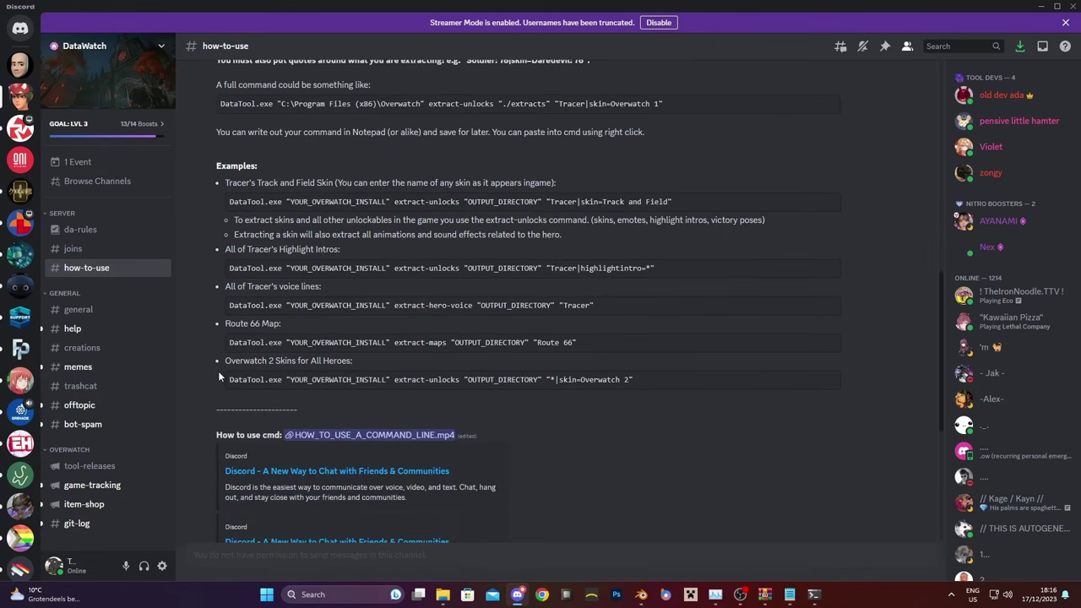
{"action": "left_click_drag", "start_coordinate": [228, 379], "coordinate": [678, 378]}
{"action": "key", "text": "ctrl+c"}
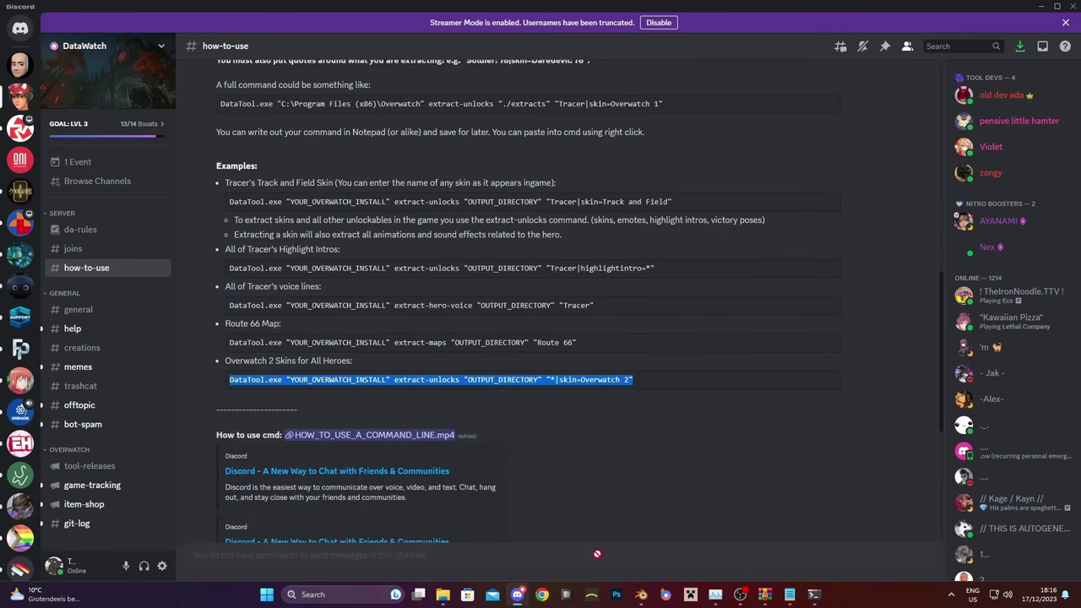
{"action": "left_click", "coordinate": [789, 594]}
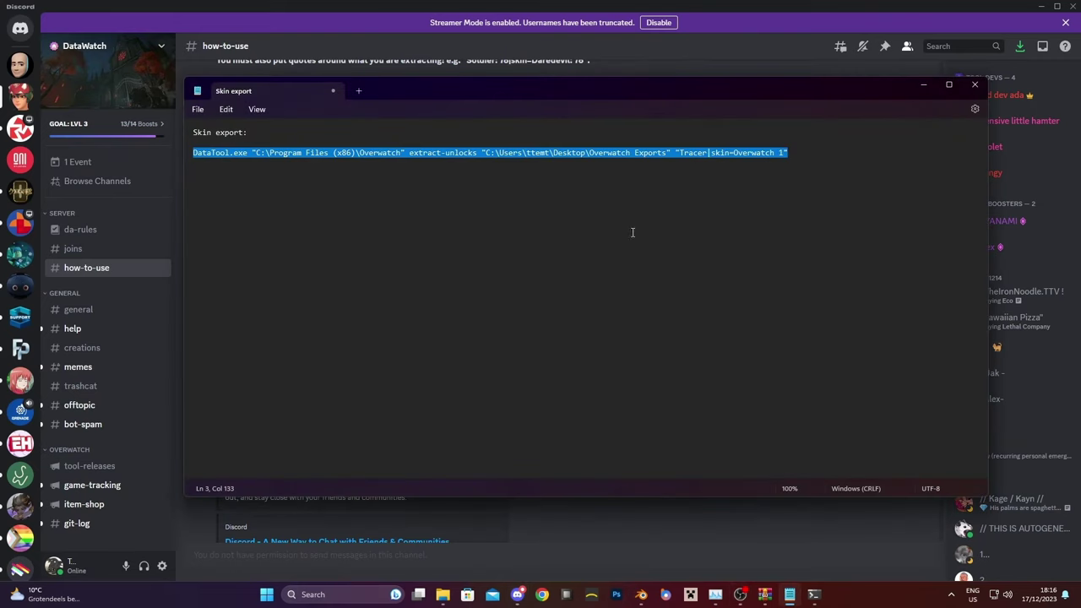
{"action": "left_click", "coordinate": [816, 152]}
{"action": "key", "text": "Return"}
{"action": "key", "text": "Return"}
{"action": "key", "text": "ctrl+v"}
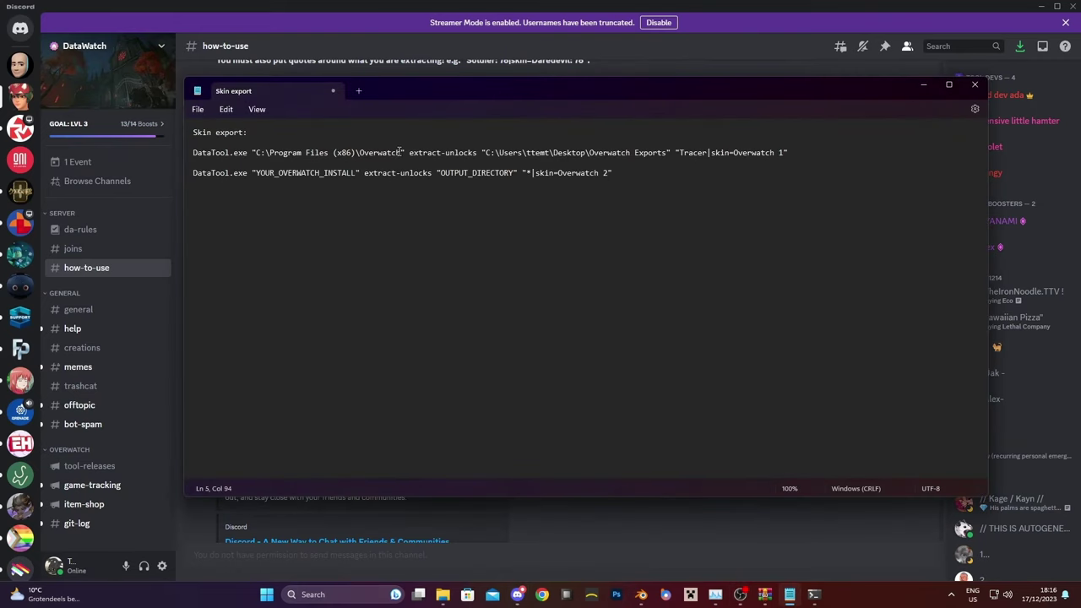
Replace the install and OUTPUT_DIRECTORY placeholders with the Overwatch and Overwatch Exports paths
{"action": "left_click_drag", "start_coordinate": [401, 152], "coordinate": [357, 174]}
{"action": "type", "text": "C:\\Program Files (x86)\\Overwatch"}
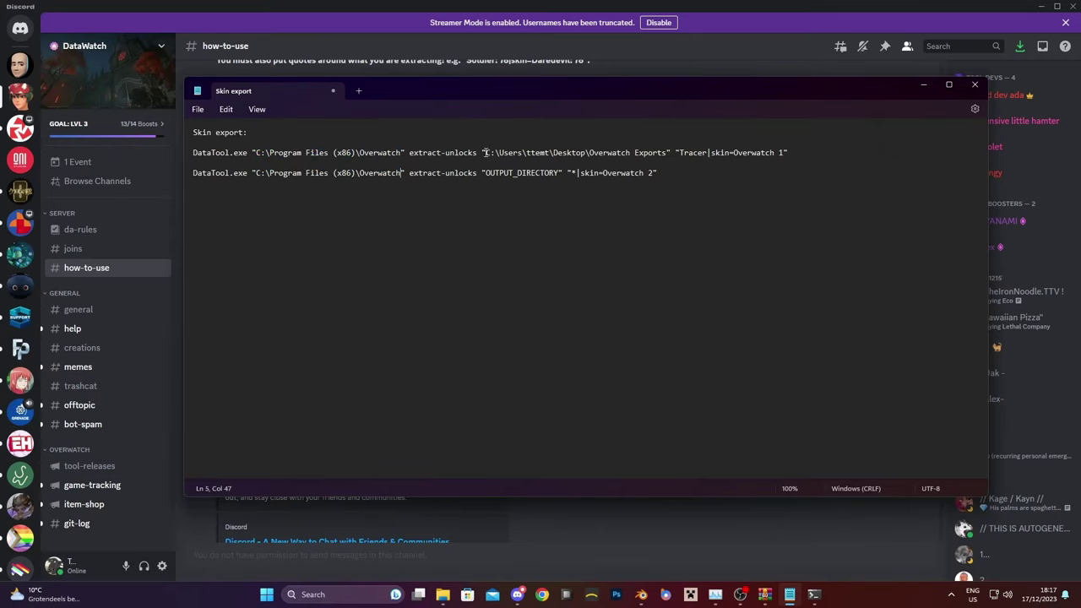
{"action": "left_click_drag", "start_coordinate": [484, 152], "coordinate": [671, 153]}
{"action": "key", "text": "ctrl+c"}
{"action": "left_click_drag", "start_coordinate": [485, 174], "coordinate": [560, 174]}
{"action": "key", "text": "ctrl+v"}
{"action": "left_click_drag", "start_coordinate": [767, 173], "coordinate": [193, 171]}
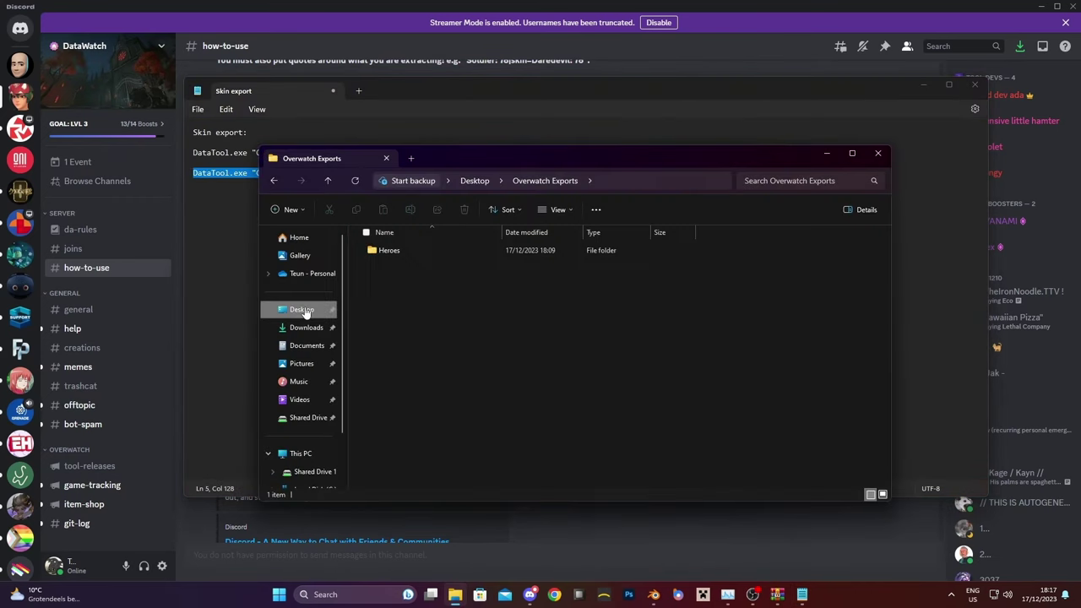
From cmd in Overwatch DataTool, run extract-unlocks with "*|skin=Overwatch 2" for all heroes
{"action": "left_click", "coordinate": [306, 310]}
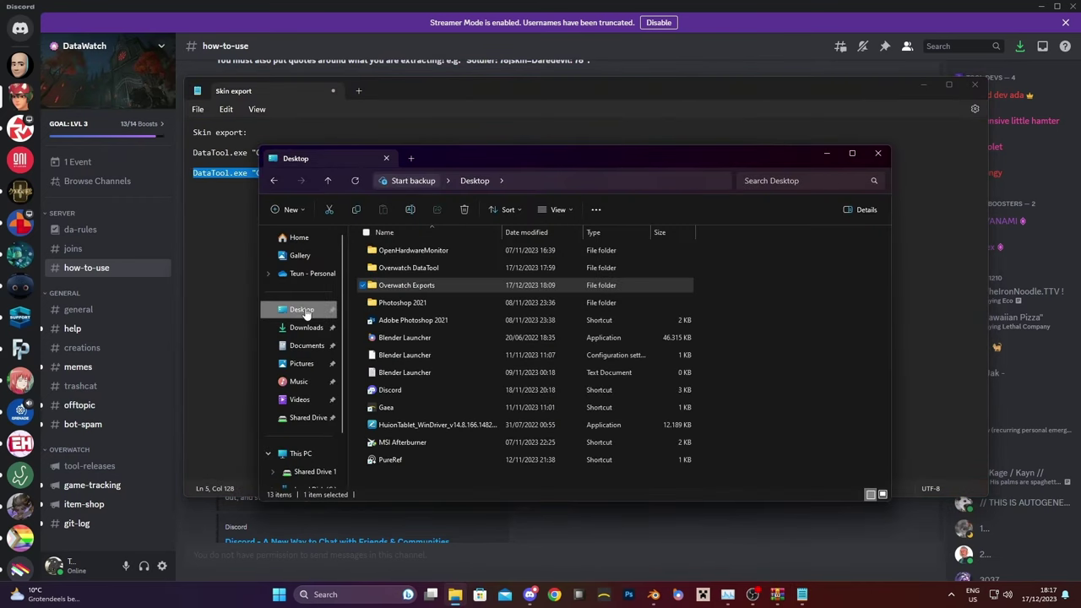
{"action": "double_click", "coordinate": [462, 267]}
{"action": "left_click", "coordinate": [632, 180]}
{"action": "type", "text": "cmd"}
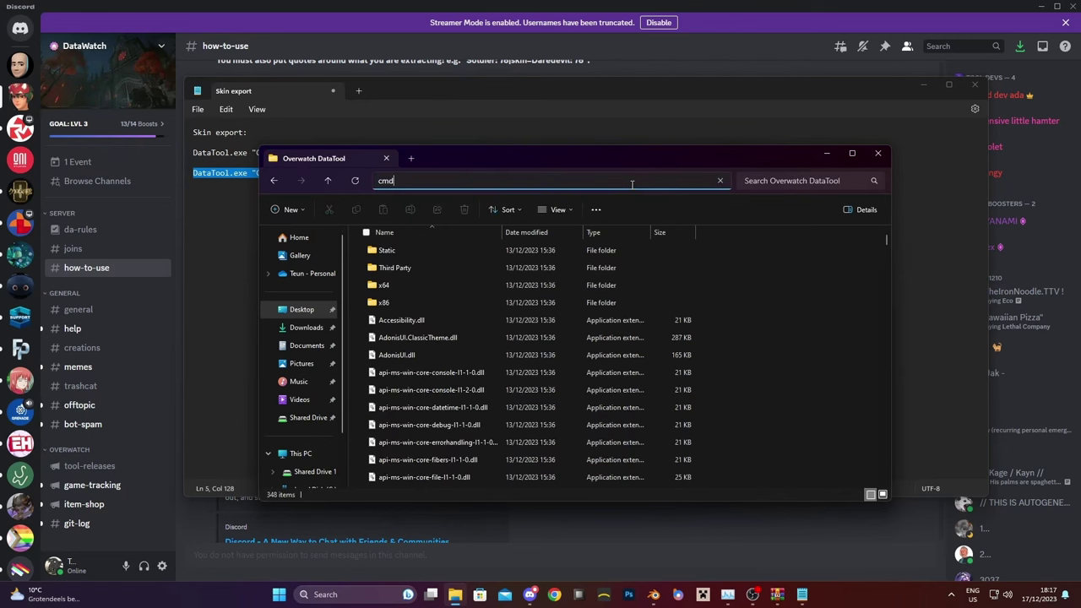
{"action": "key", "text": "Return"}
{"action": "type", "text": "DataTool.exe \"C:\\Program Files (x86)\\Overwatch\" extract-unlocks \"C:\\Users\\ttemt\\Desktop\\Overwatch Exports\" \"*|skin=Overwatch 2\""}
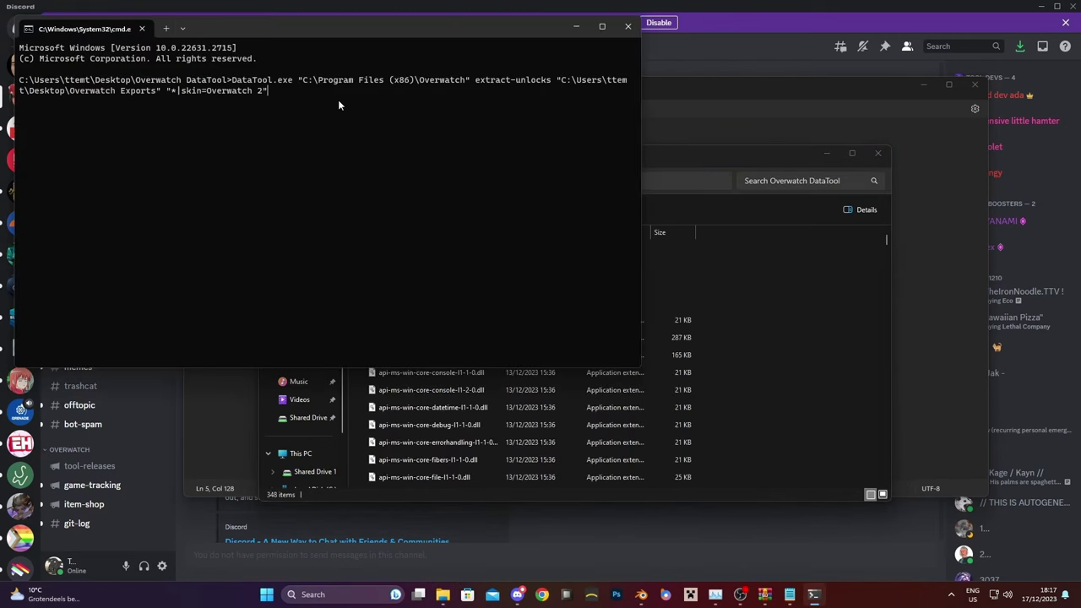
{"action": "key", "text": "Return"}
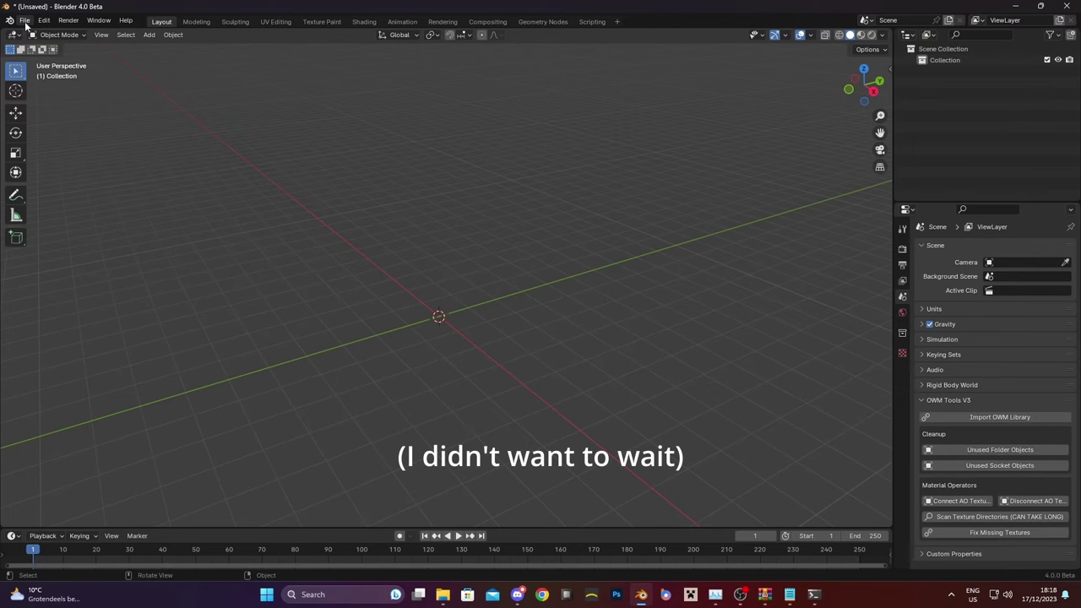
Run the Overtools skin wizard with Hero Reaper, Skin Overwatch 2, Entity Gameplay3P
{"action": "left_click", "coordinate": [25, 21]}
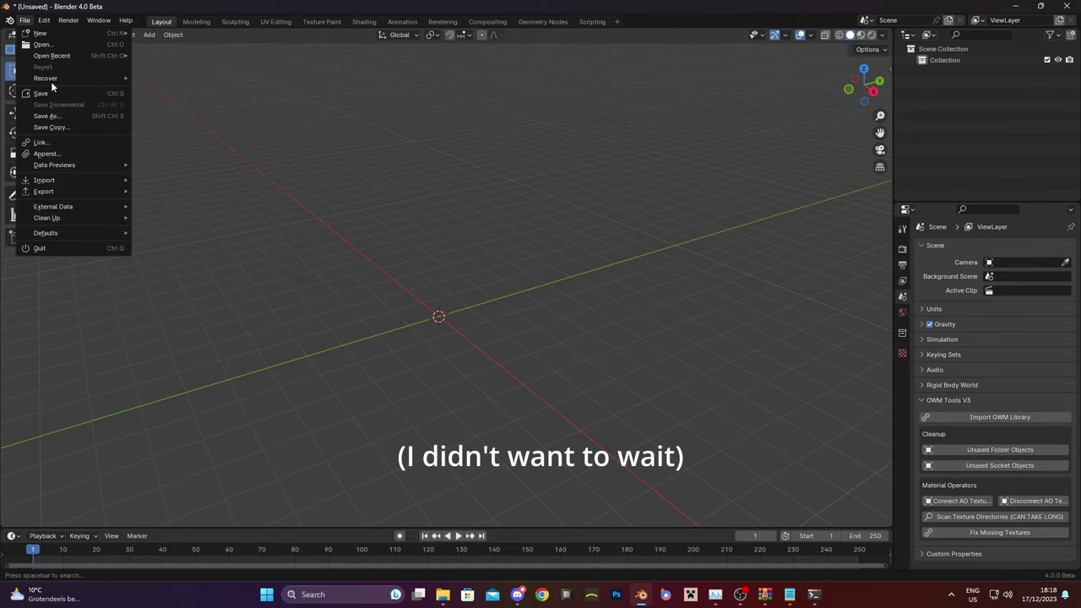
{"action": "mouse_move", "coordinate": [84, 180]}
{"action": "mouse_move", "coordinate": [215, 324]}
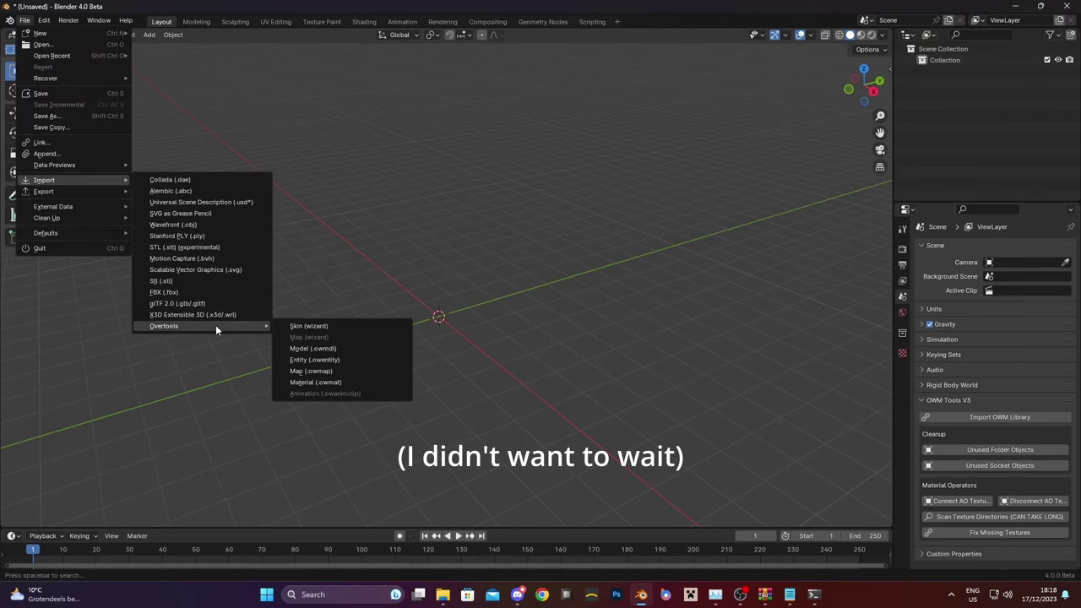
{"action": "left_click", "coordinate": [310, 325]}
{"action": "left_click", "coordinate": [510, 211]}
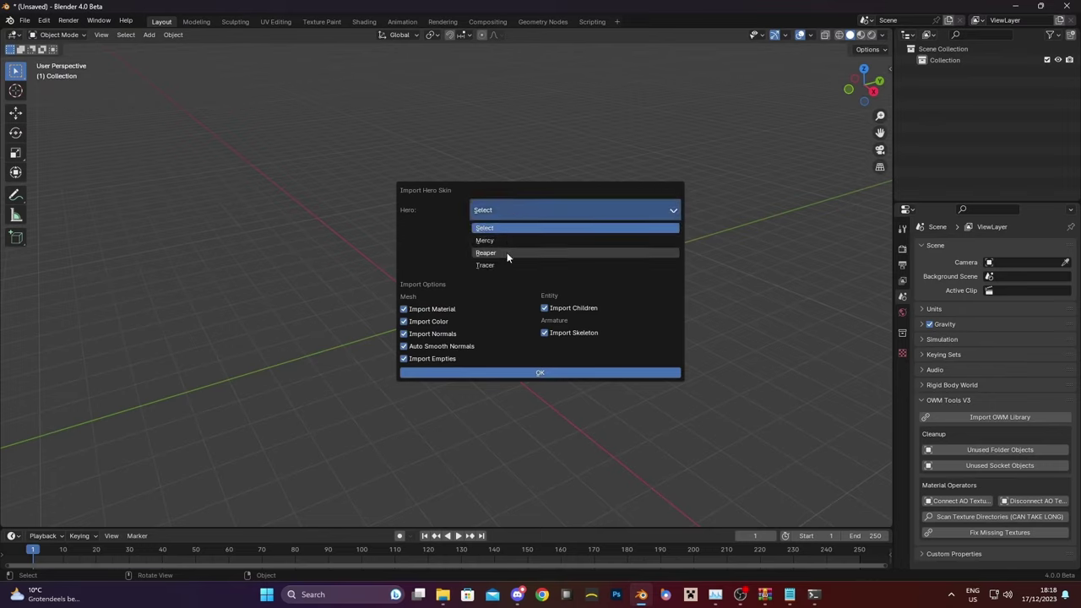
{"action": "left_click", "coordinate": [515, 252]}
{"action": "left_click", "coordinate": [501, 235]}
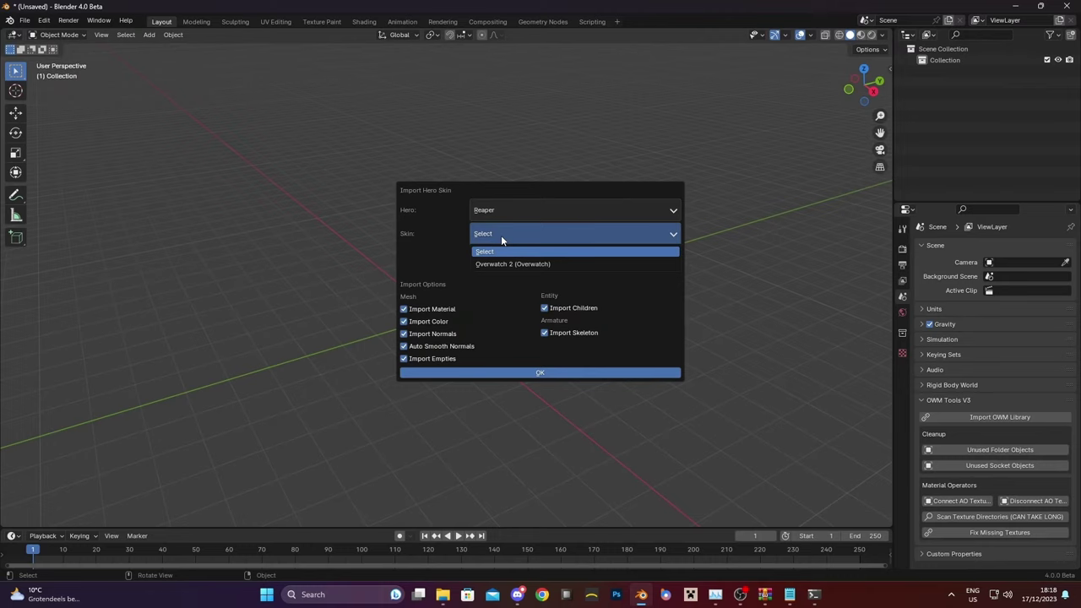
{"action": "left_click", "coordinate": [506, 264]}
{"action": "left_click", "coordinate": [491, 262]}
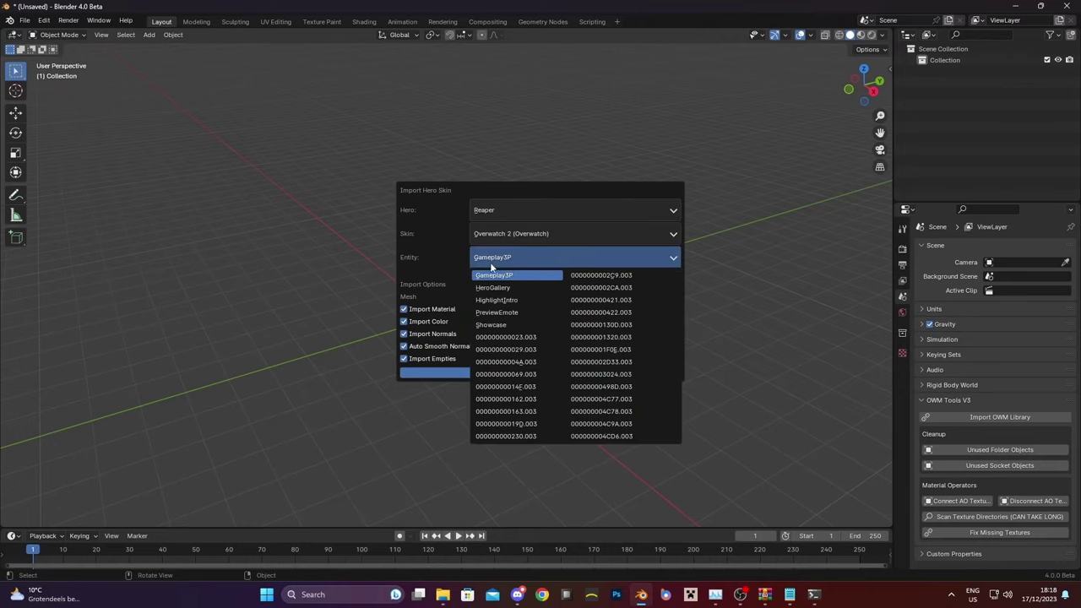
{"action": "left_click", "coordinate": [491, 265]}
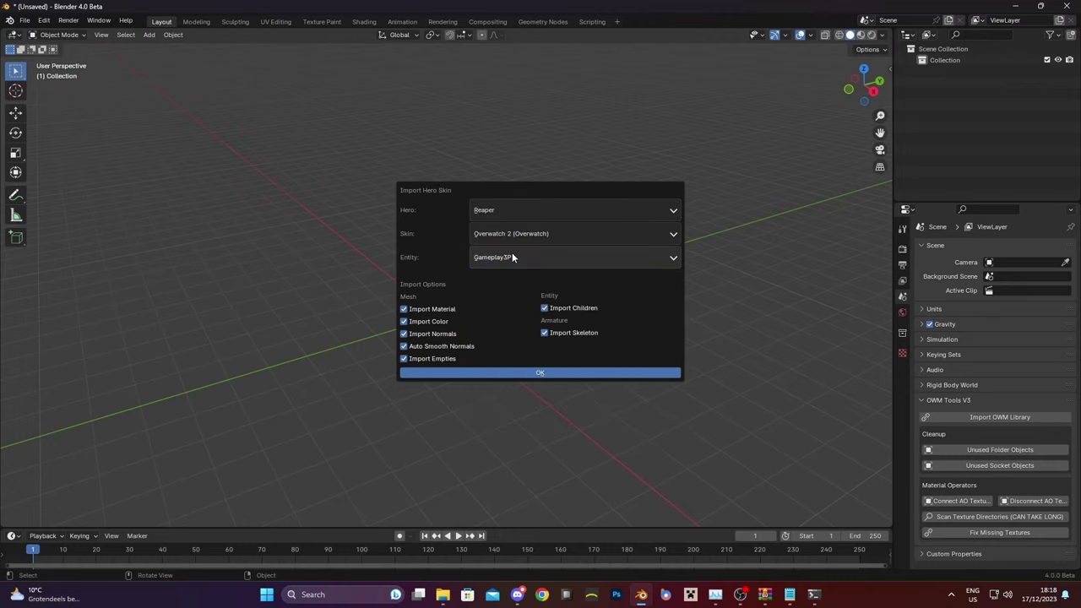
{"action": "left_click", "coordinate": [515, 374]}
{"action": "middle_click_drag", "start_coordinate": [222, 321], "coordinate": [370, 225]}
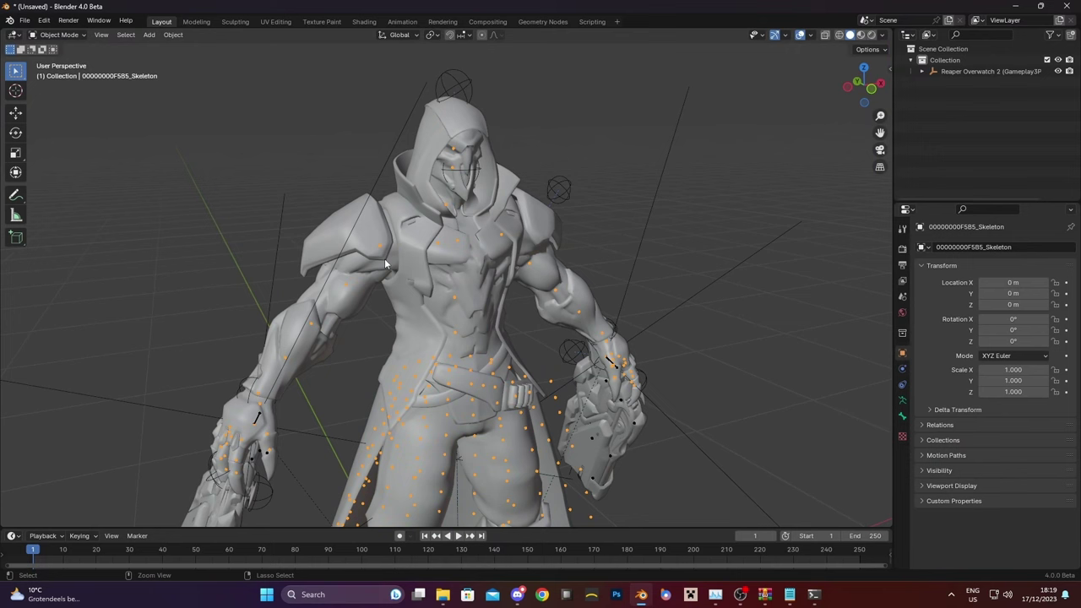
In Pose Mode, rotate bone_038E so Reaper's model faces front
{"action": "key", "text": "ctrl+Tab"}
{"action": "left_click", "coordinate": [380, 247]}
{"action": "key", "text": "r"}
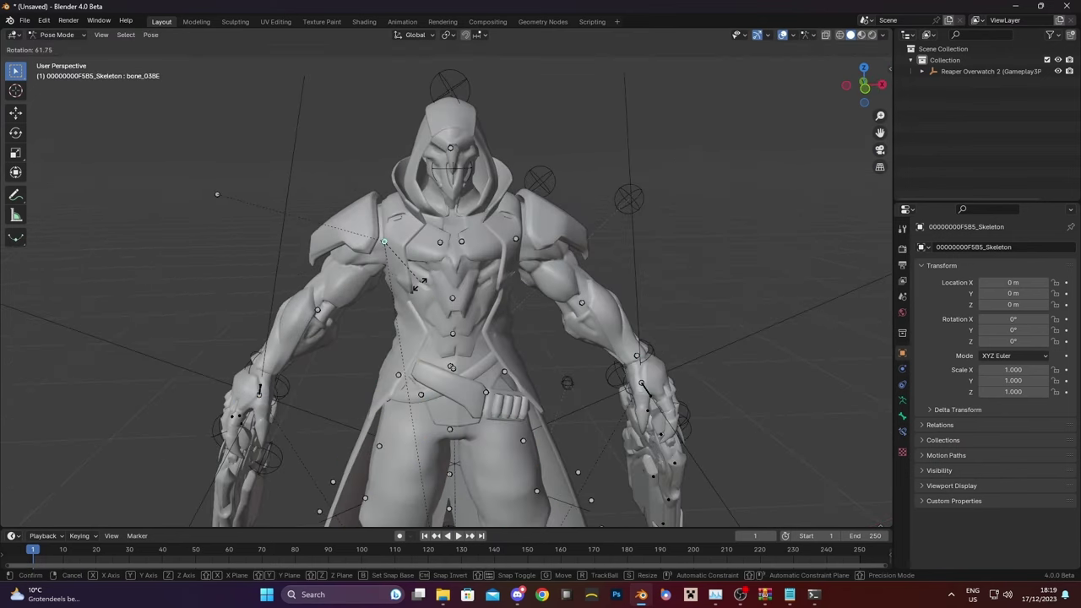
{"action": "left_click", "coordinate": [414, 287]}
Try rotating arm bones bone_0036 and bone_0037, cancelling to keep their original pose
{"action": "left_click", "coordinate": [385, 243]}
{"action": "key", "text": "r"}
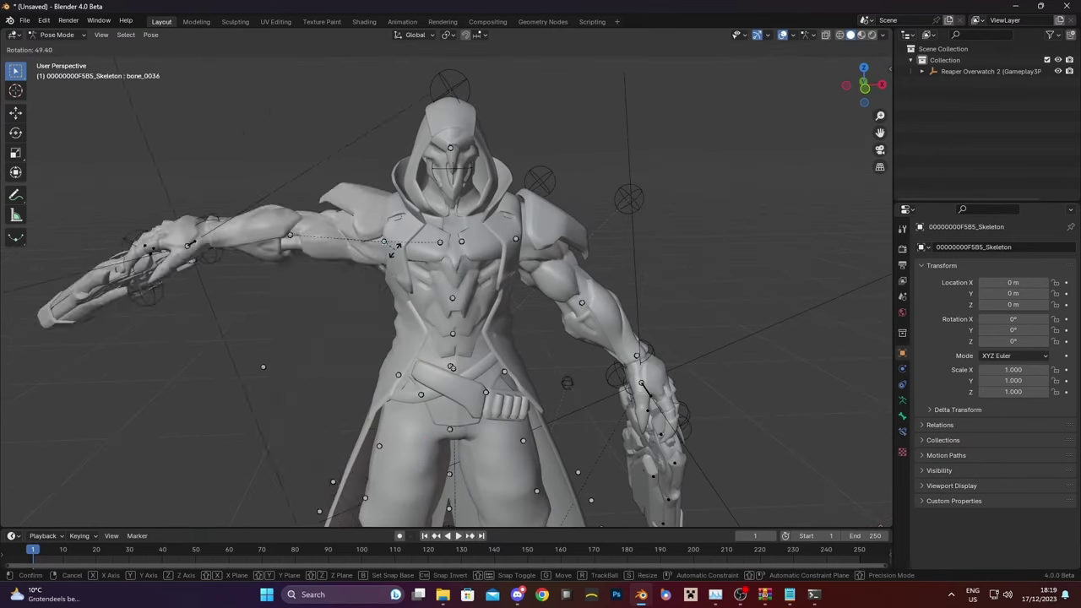
{"action": "right_click", "coordinate": [384, 256]}
{"action": "left_click", "coordinate": [324, 316]}
{"action": "key", "text": "r"}
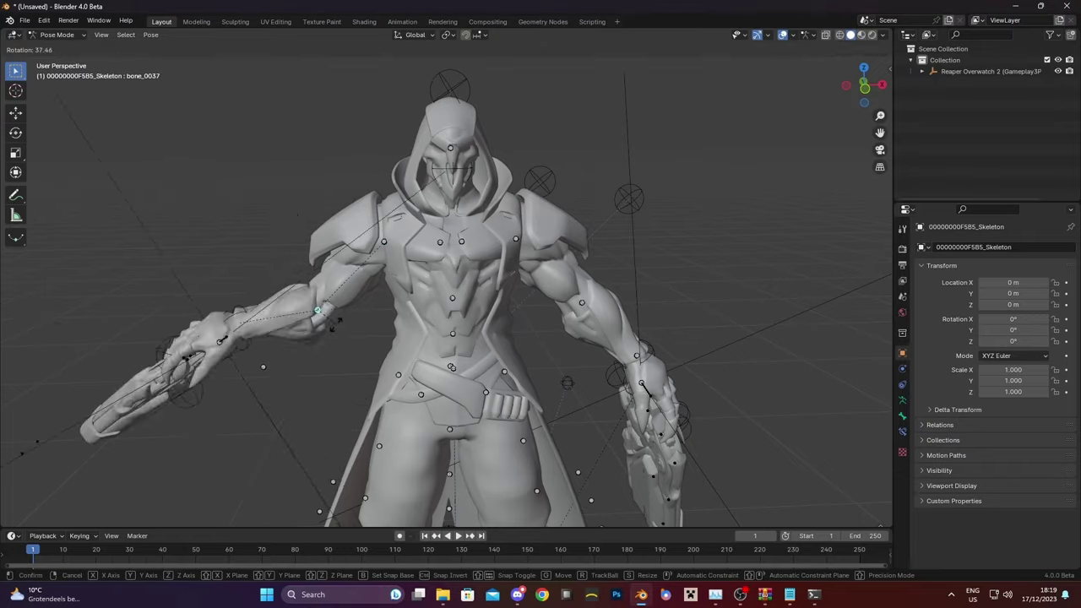
{"action": "right_click", "coordinate": [373, 271]}
Select bone_005F and knee bone bone_0062, then snap the 3D cursor to the knee
{"action": "scroll", "coordinate": [450, 239], "scroll_direction": "up", "scroll_amount": 5}
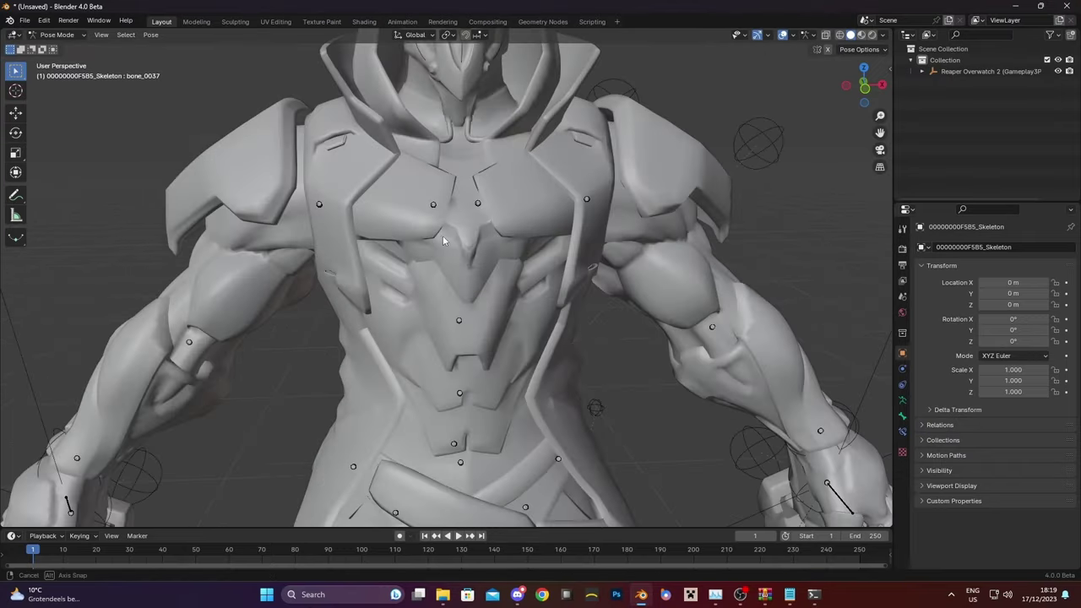
{"action": "middle_click_drag", "start_coordinate": [442, 235], "coordinate": [325, 291]}
{"action": "scroll", "coordinate": [325, 291], "scroll_direction": "down", "scroll_amount": 8}
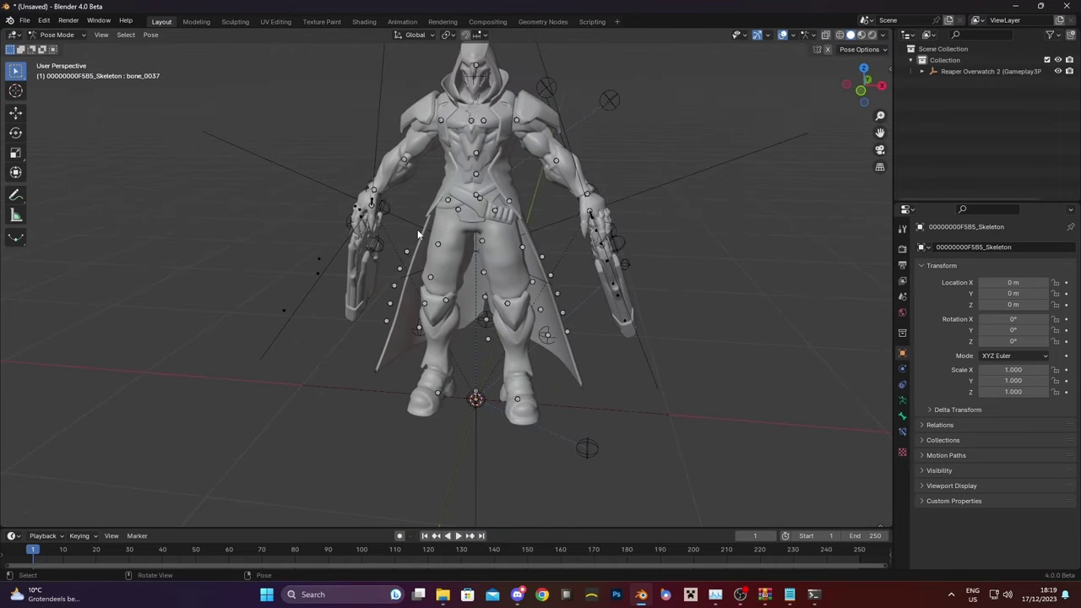
{"action": "scroll", "coordinate": [418, 229], "scroll_direction": "up", "scroll_amount": 3}
{"action": "middle_click_drag", "start_coordinate": [420, 229], "coordinate": [483, 209]}
{"action": "scroll", "coordinate": [444, 227], "scroll_direction": "up", "scroll_amount": 3}
{"action": "left_click", "coordinate": [482, 201], "text": "shift"}
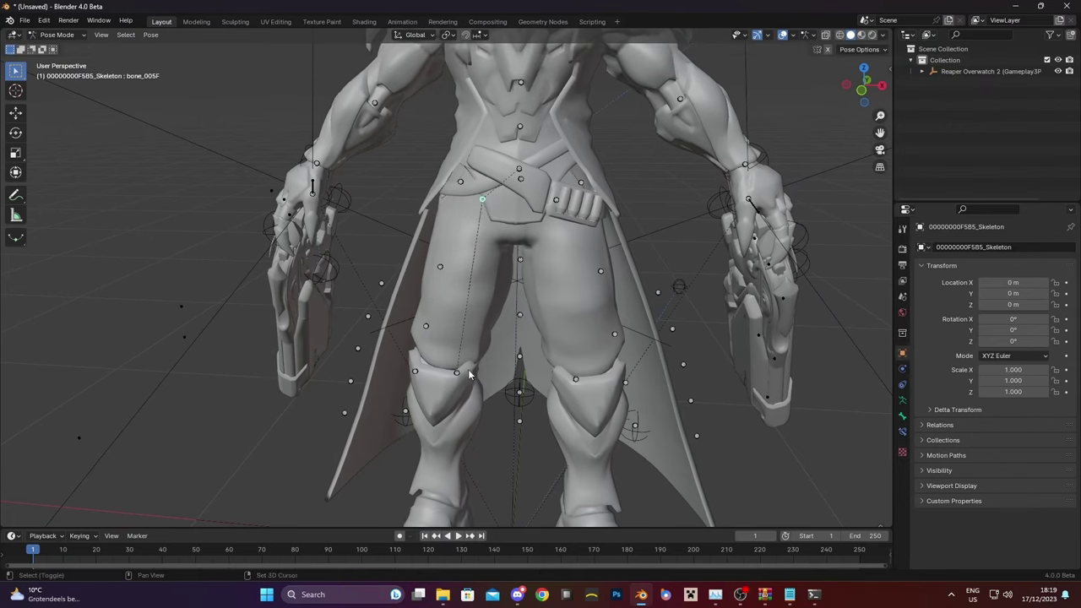
{"action": "left_click", "coordinate": [456, 372], "text": "shift"}
{"action": "scroll", "coordinate": [469, 375], "scroll_direction": "down", "scroll_amount": 4, "text": "shift"}
{"action": "key", "text": "grave"}
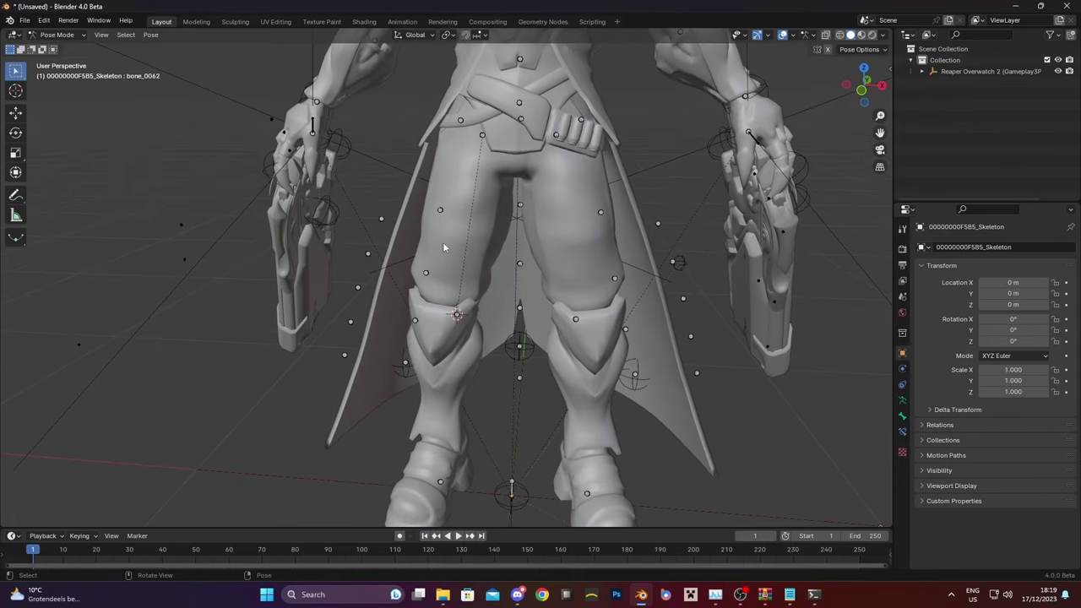
{"action": "middle_click_drag", "start_coordinate": [442, 247], "coordinate": [447, 168]}
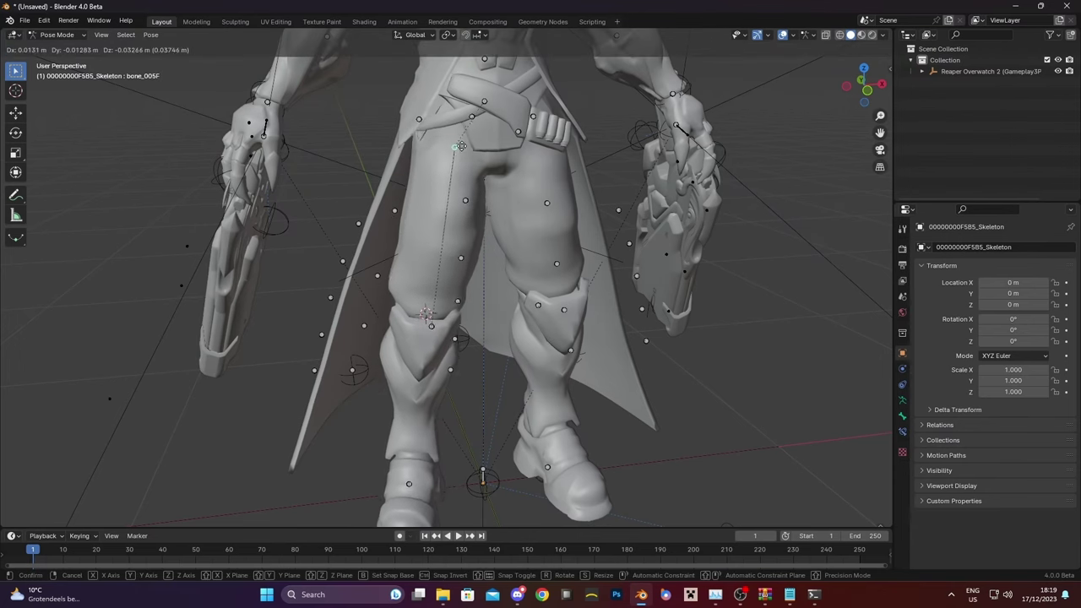
In Edit Mode, isolate thigh bone bone_005F and set the pivot to Median Point
{"action": "key", "text": "Tab"}
{"action": "scroll", "coordinate": [458, 145], "scroll_direction": "down", "scroll_amount": 4}
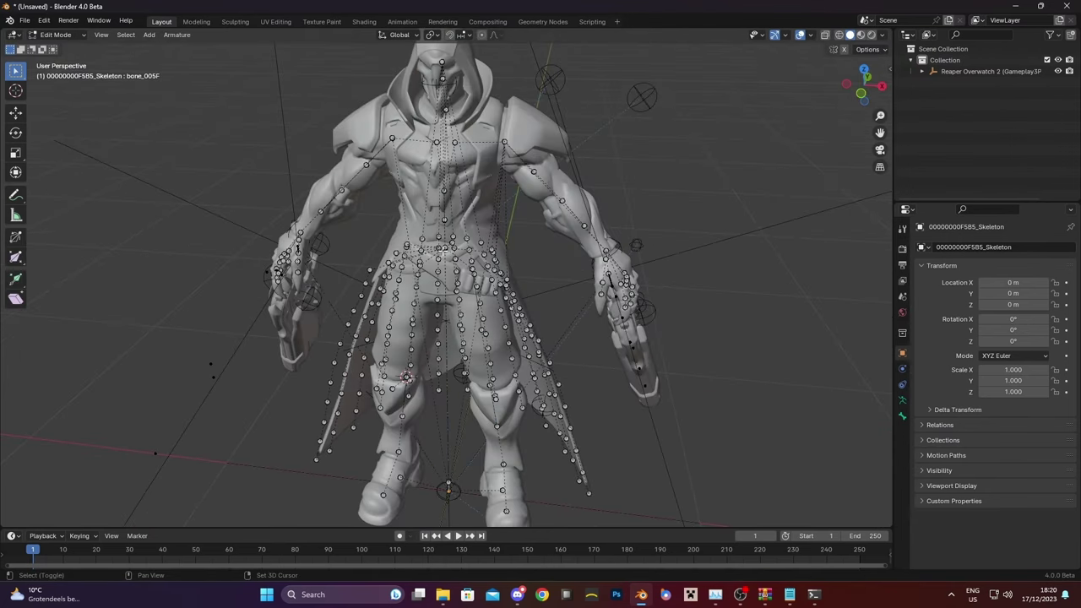
{"action": "key", "text": "h"}
{"action": "scroll", "coordinate": [457, 145], "scroll_direction": "up", "scroll_amount": 8}
{"action": "left_click", "coordinate": [432, 35]}
{"action": "left_click", "coordinate": [449, 100]}
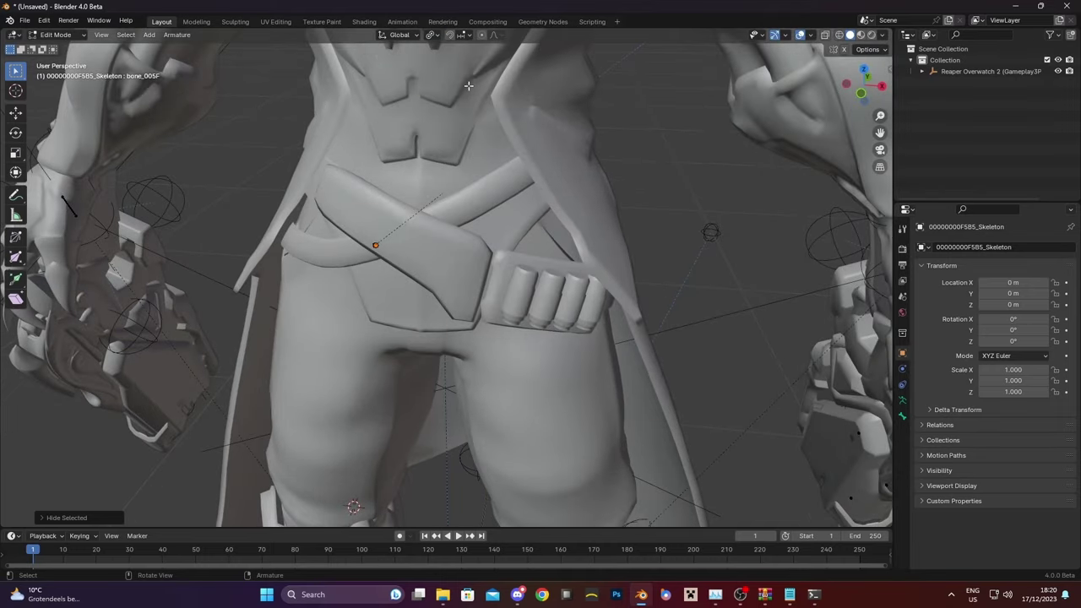
Rotate bone_005F toward the leg and snap its tip to the 3D cursor at the knee
{"action": "scroll", "coordinate": [534, 214], "scroll_direction": "up", "scroll_amount": 8}
{"action": "key", "text": "r"}
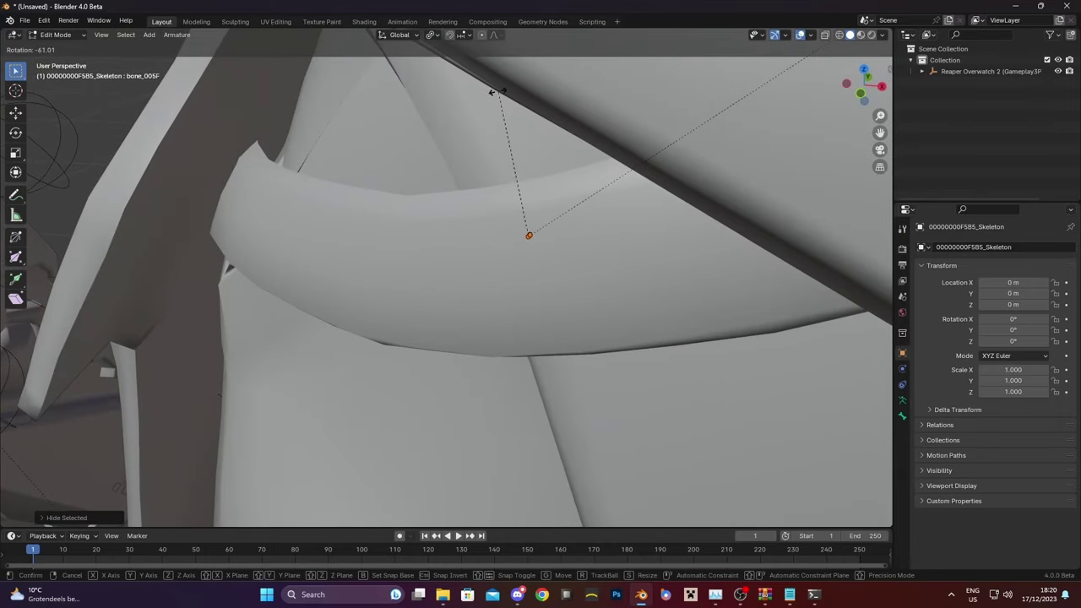
{"action": "left_click", "coordinate": [581, 140]}
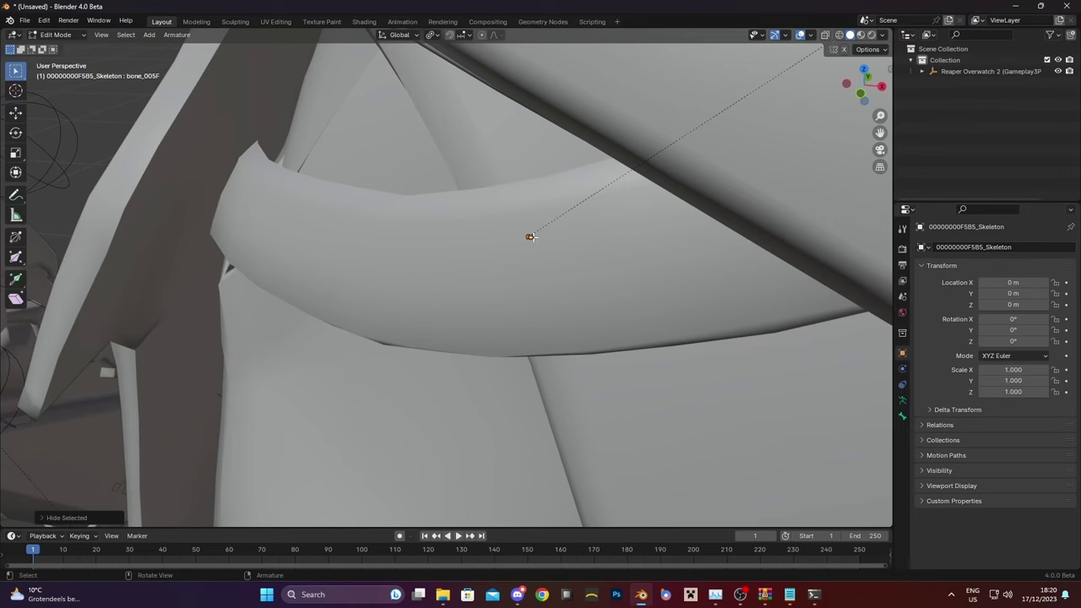
{"action": "scroll", "coordinate": [555, 233], "scroll_direction": "down", "scroll_amount": 8}
{"action": "middle_click_drag", "start_coordinate": [489, 295], "coordinate": [499, 231], "text": "shift"}
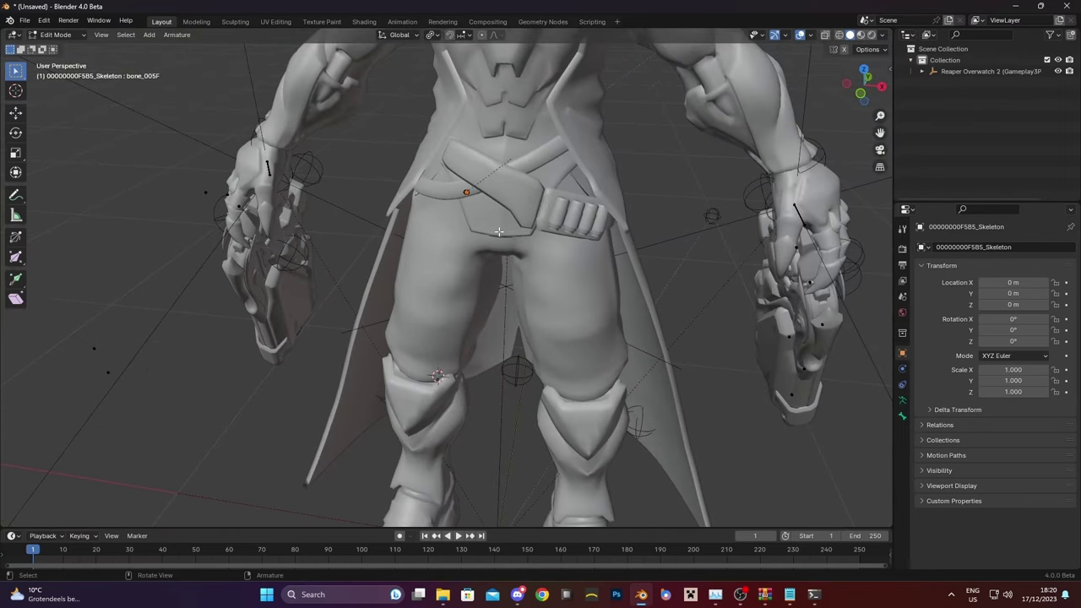
{"action": "key", "text": "shift+s"}
{"action": "left_click", "coordinate": [507, 191]}
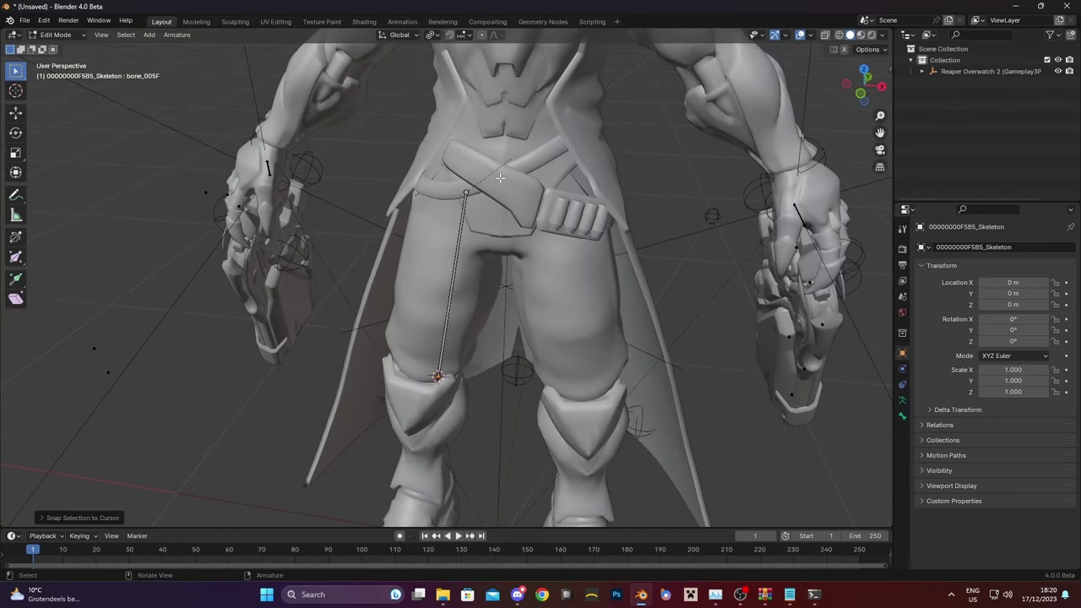
Back in Pose Mode, select the realigned thigh bone and start test-rotating it
{"action": "scroll", "coordinate": [476, 240], "scroll_direction": "down", "scroll_amount": 2}
{"action": "key", "text": "ctrl+Tab"}
{"action": "left_click", "coordinate": [454, 302]}
{"action": "key", "text": "r"}
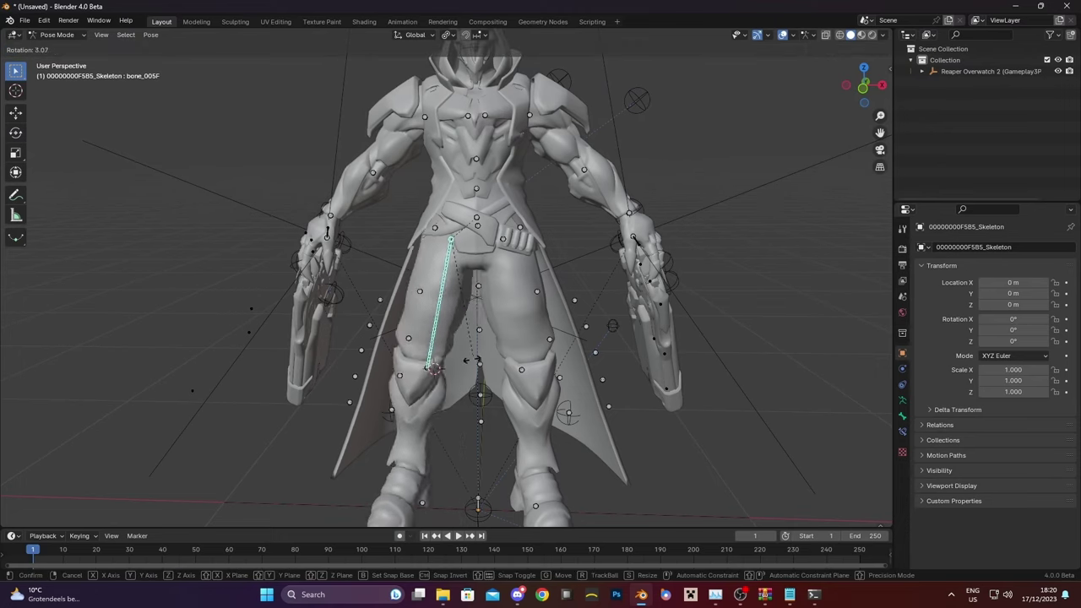
Confirm the thigh test rotation, then orbit and zoom out to a frontal view of Reaper
{"action": "left_click", "coordinate": [483, 312]}
{"action": "middle_click_drag", "start_coordinate": [484, 311], "coordinate": [474, 211]}
{"action": "scroll", "coordinate": [446, 259], "scroll_direction": "down", "scroll_amount": 3}
{"action": "middle_click_drag", "start_coordinate": [446, 260], "coordinate": [472, 254]}
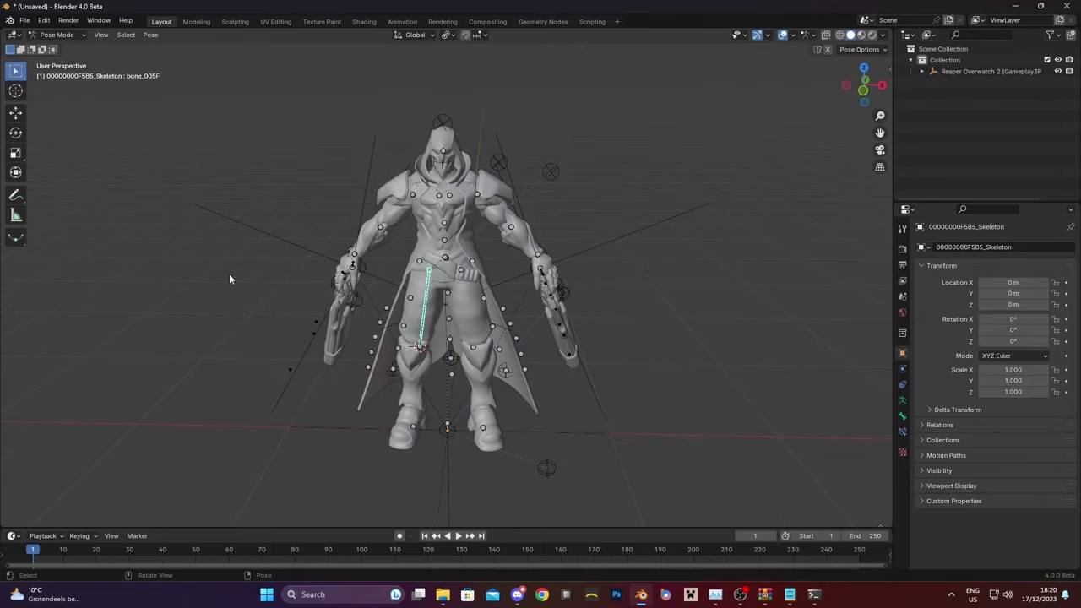